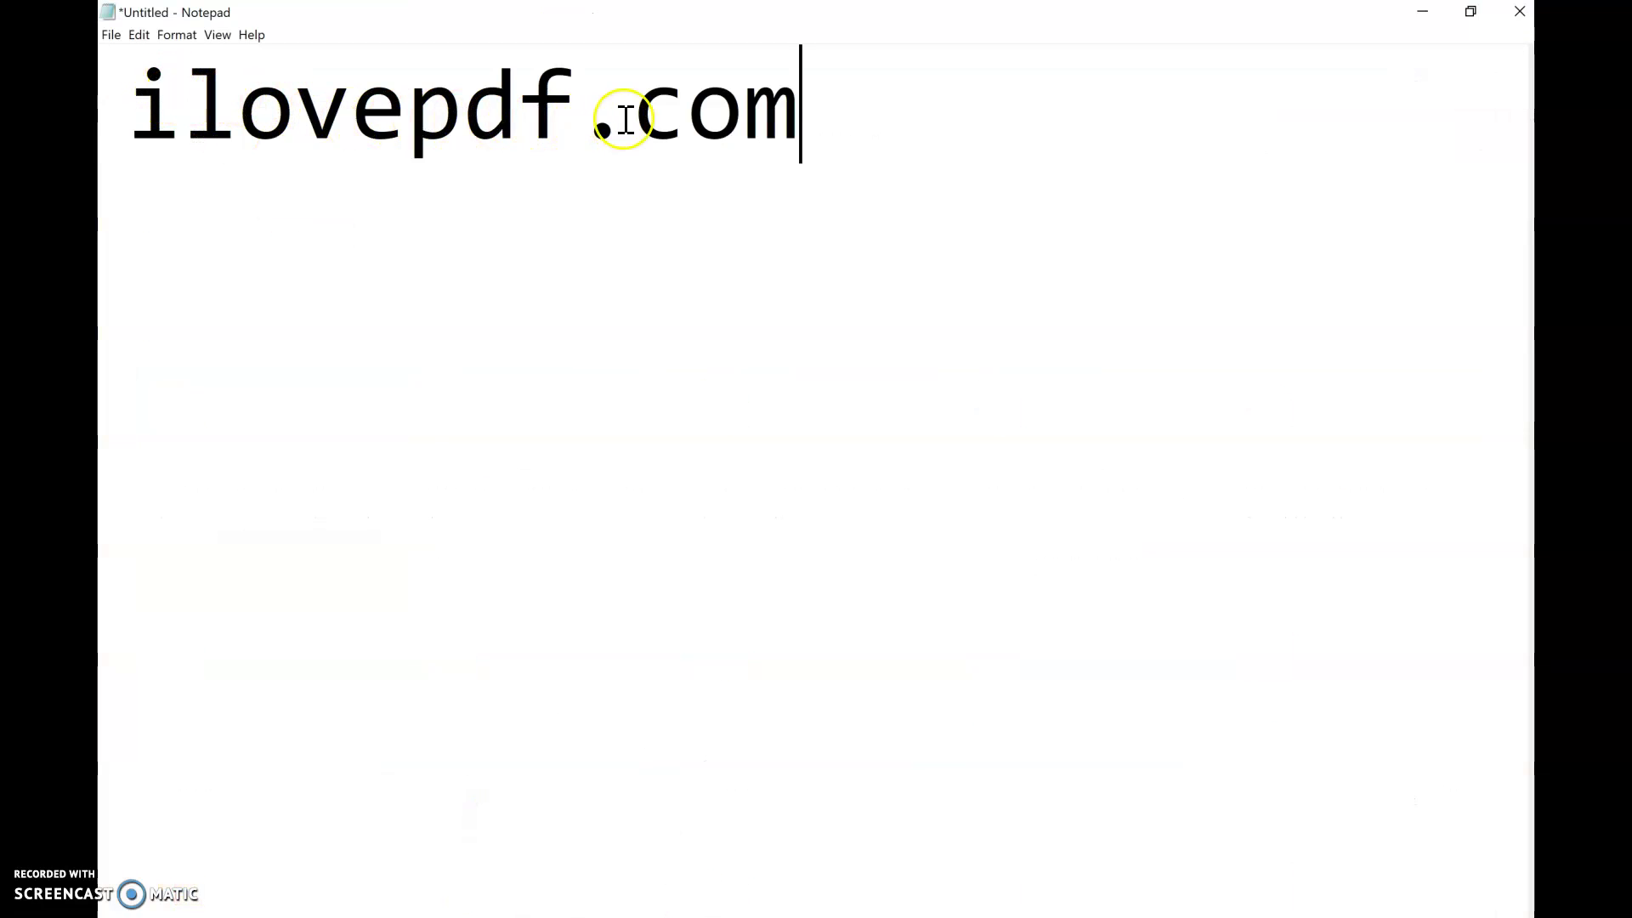
# Shrink the iLovePDF browser window so the sample files folder shows beside it, and open the JPG to PDF tool
pyautogui.click(1420, 12)
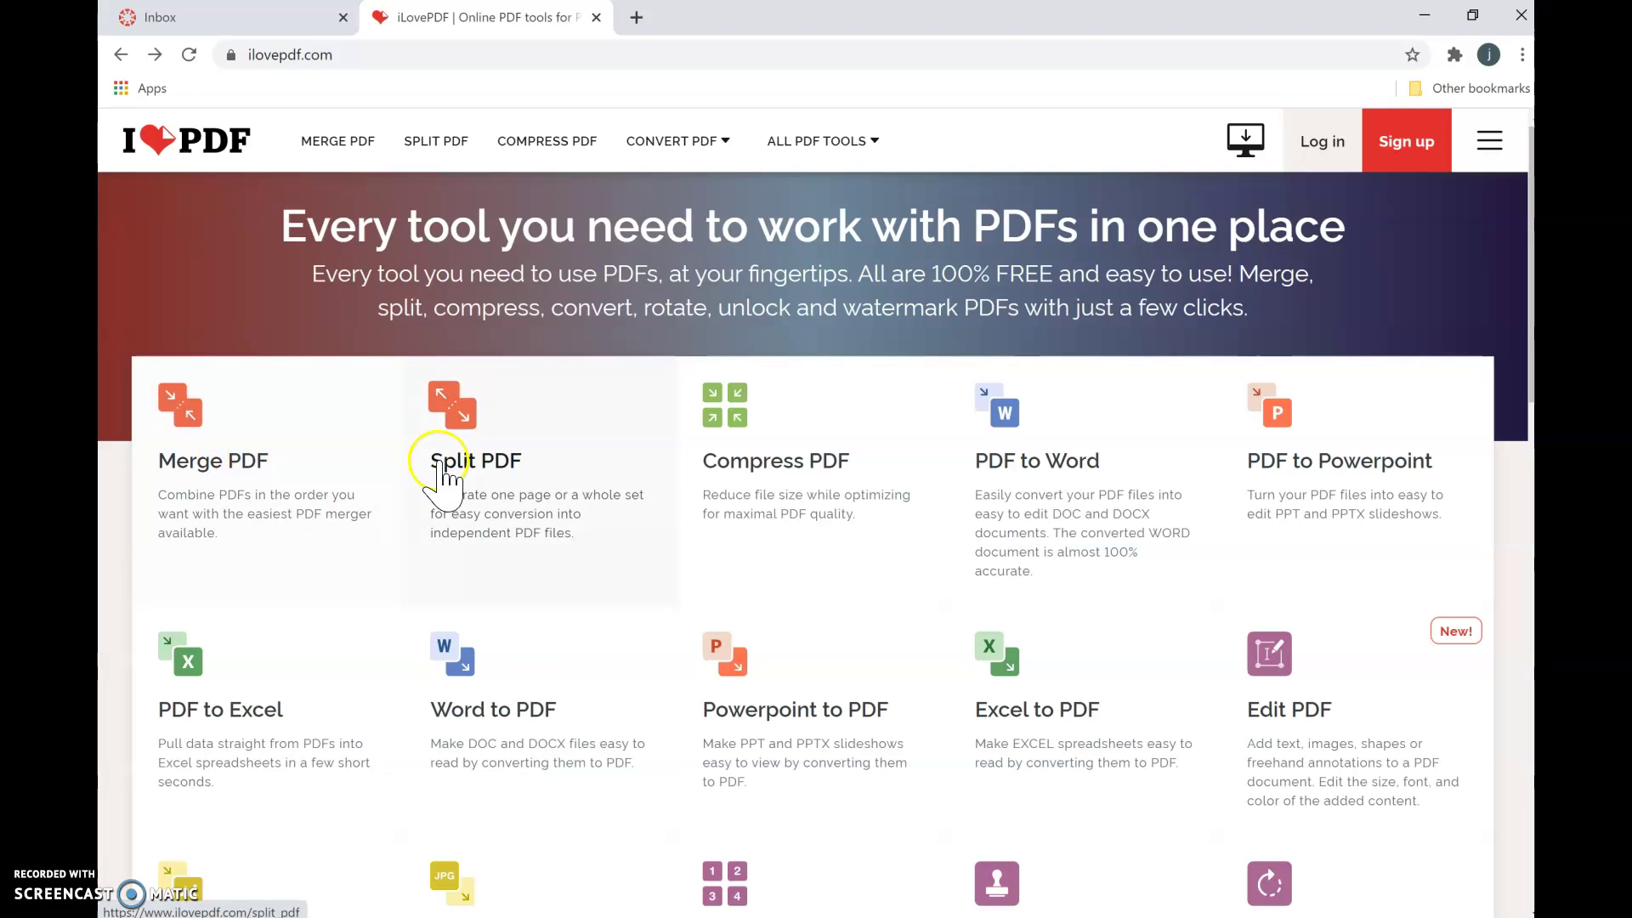
pyautogui.scroll(-6, 437, 476)
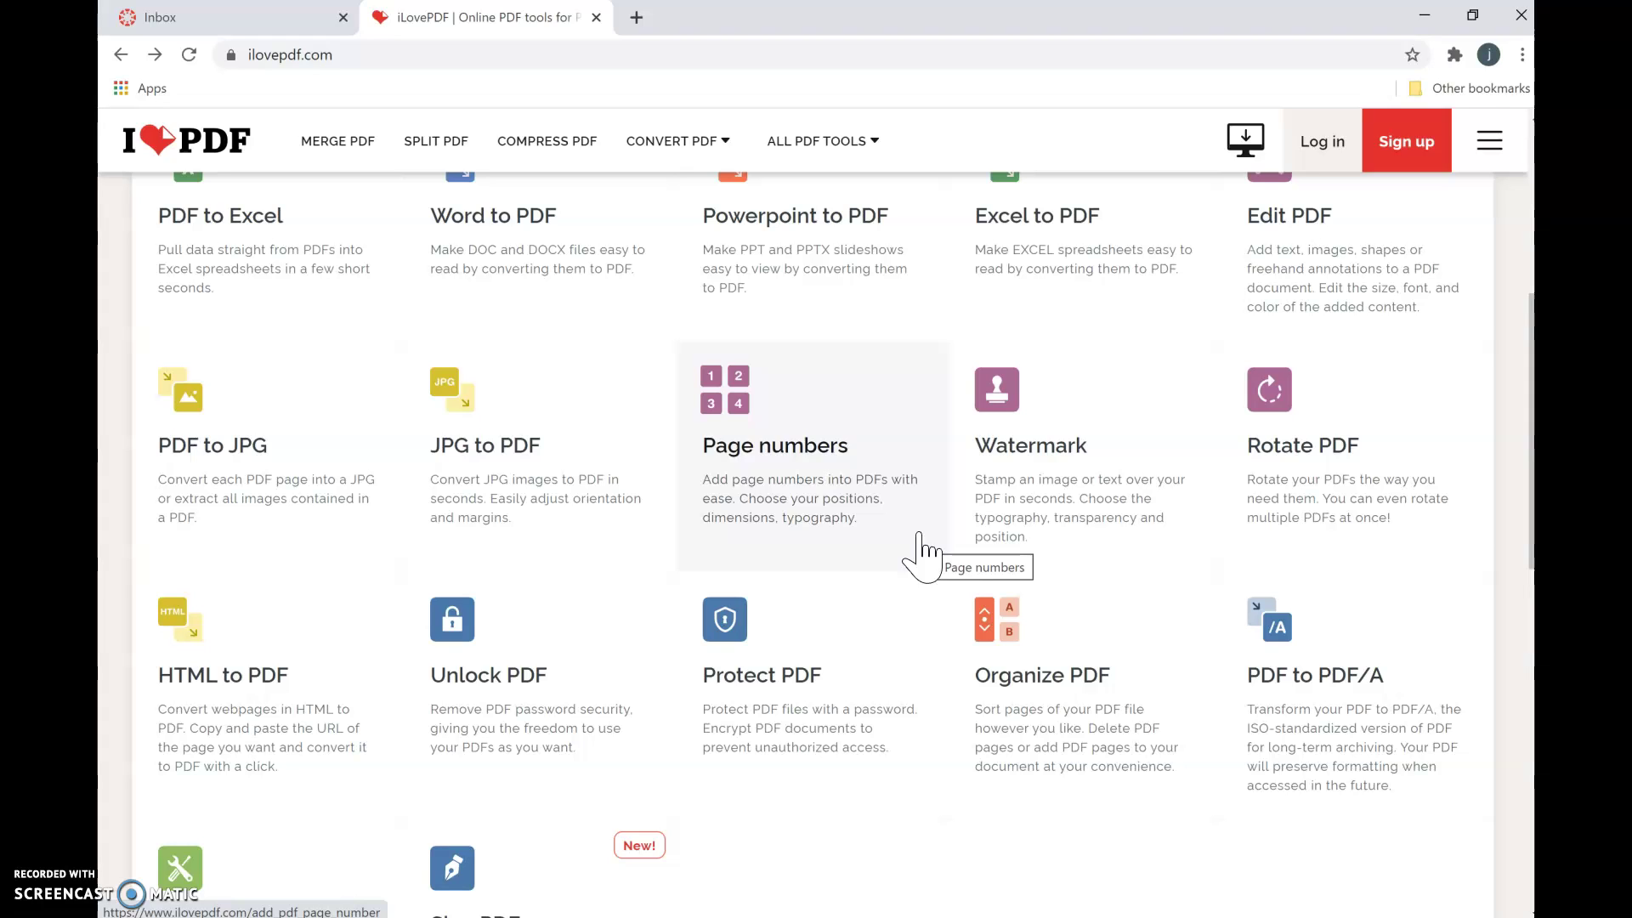
pyautogui.click(1009, 484)
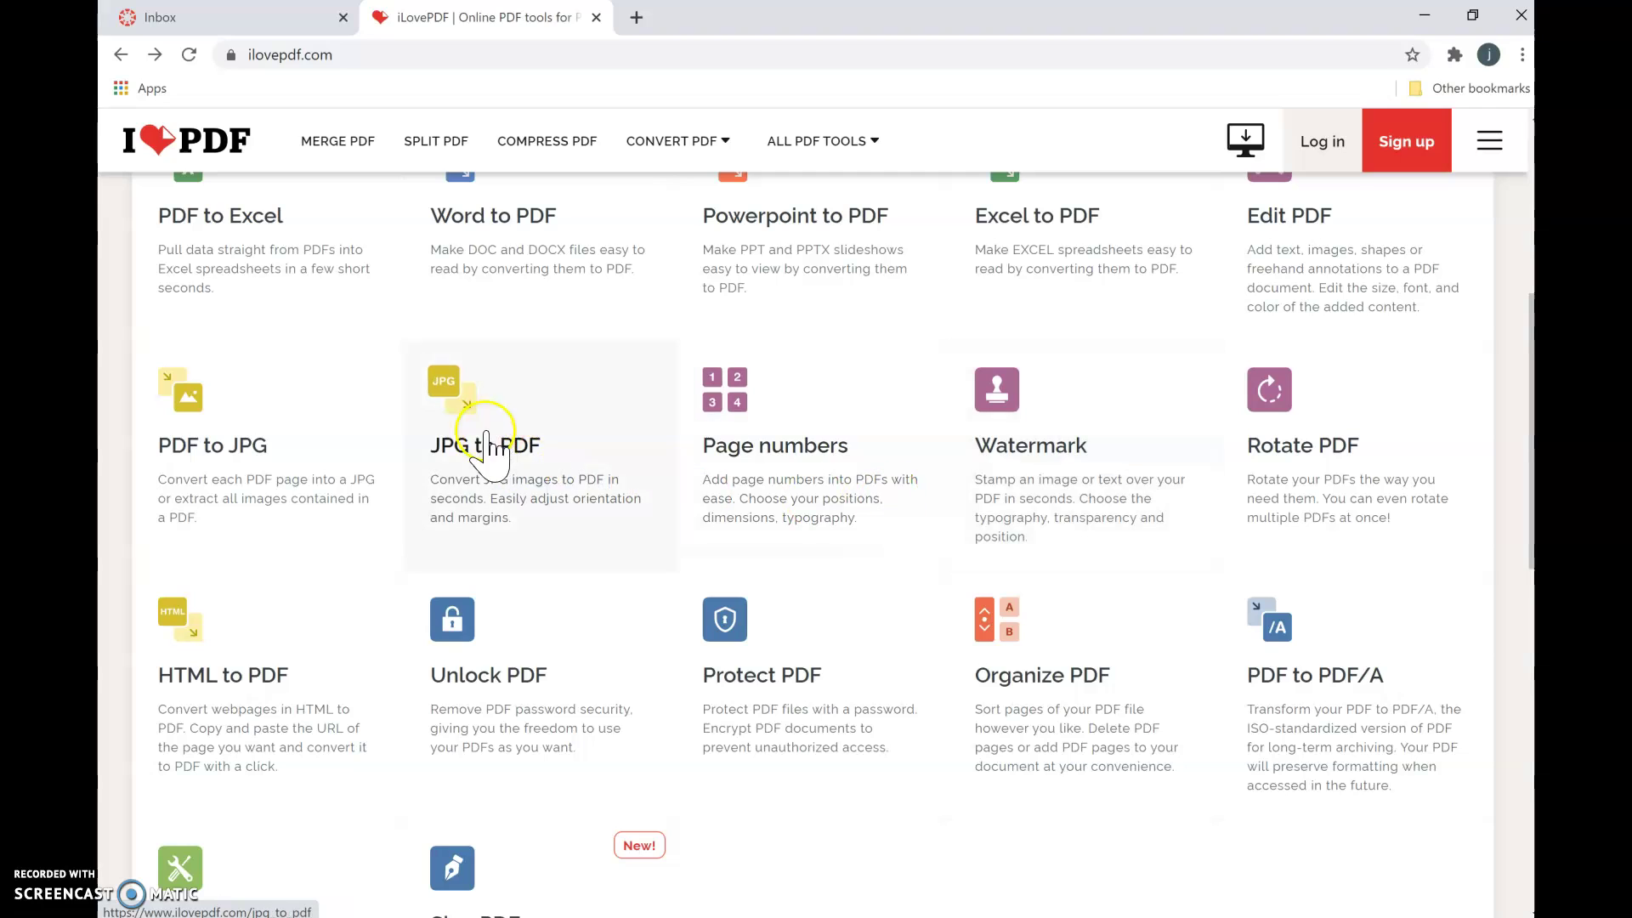
pyautogui.click(501, 399)
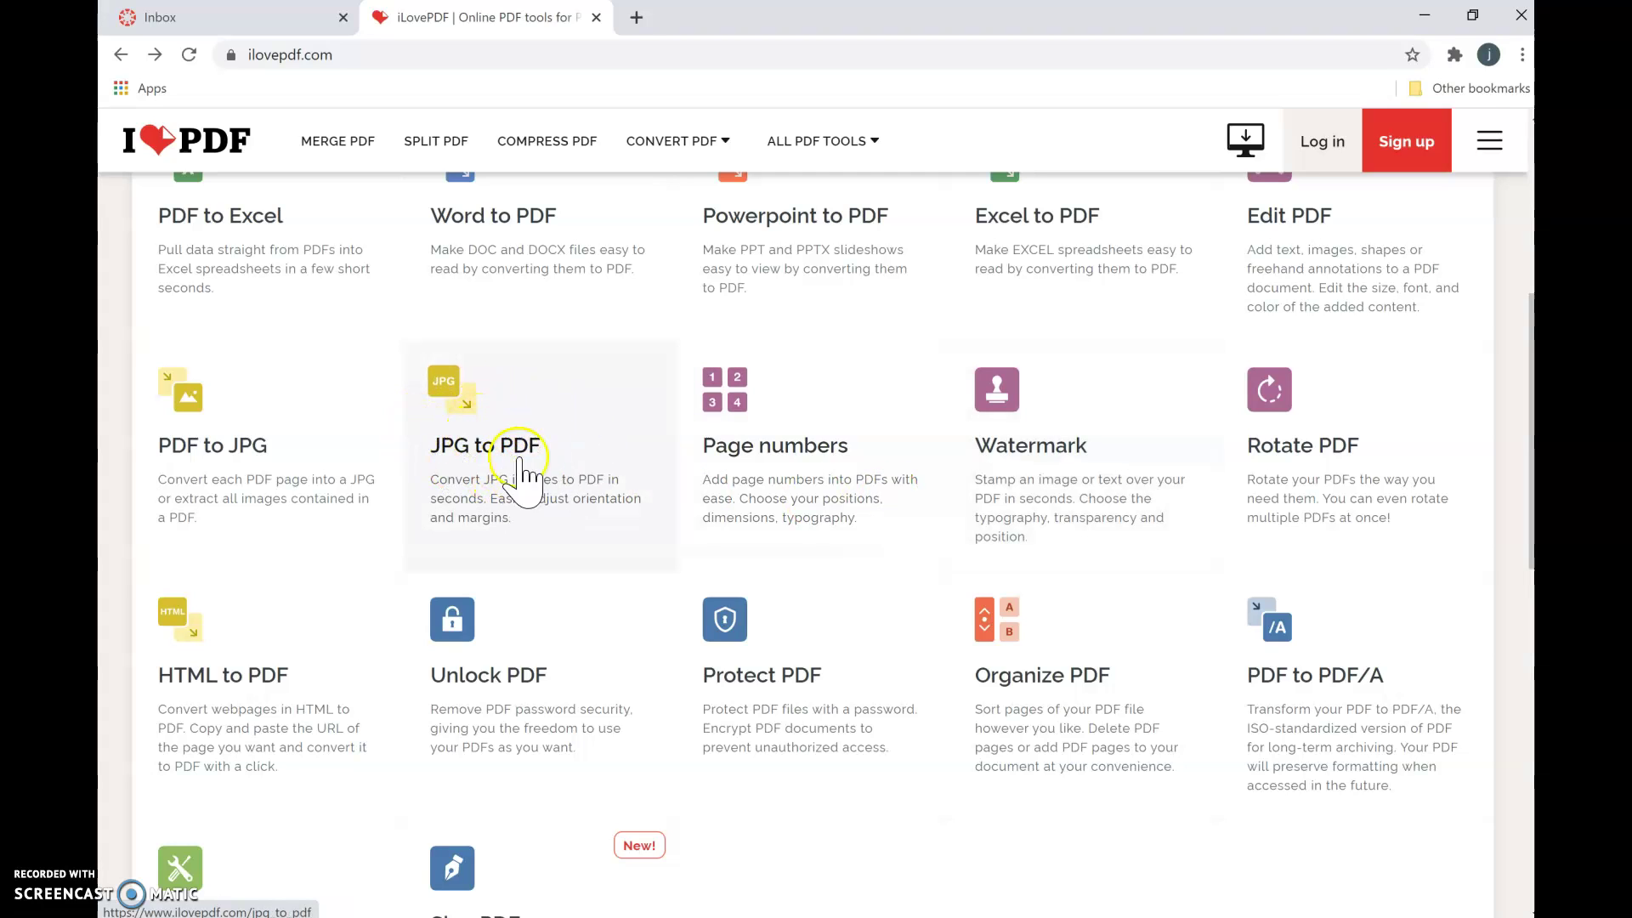
pyautogui.click(1474, 15)
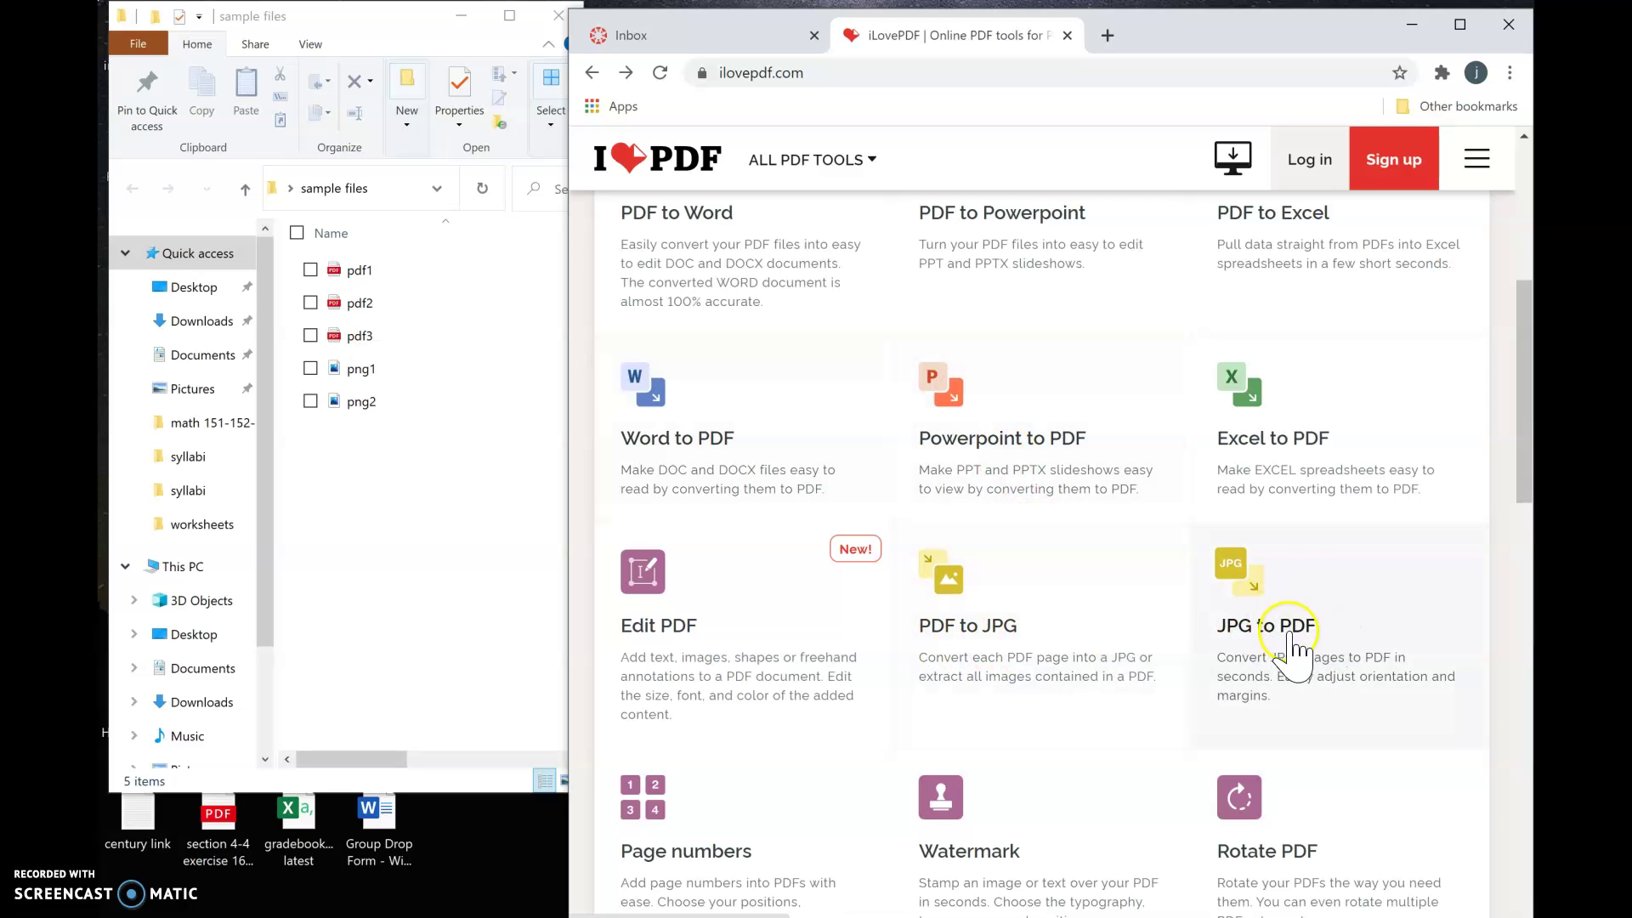
pyautogui.click(1338, 624)
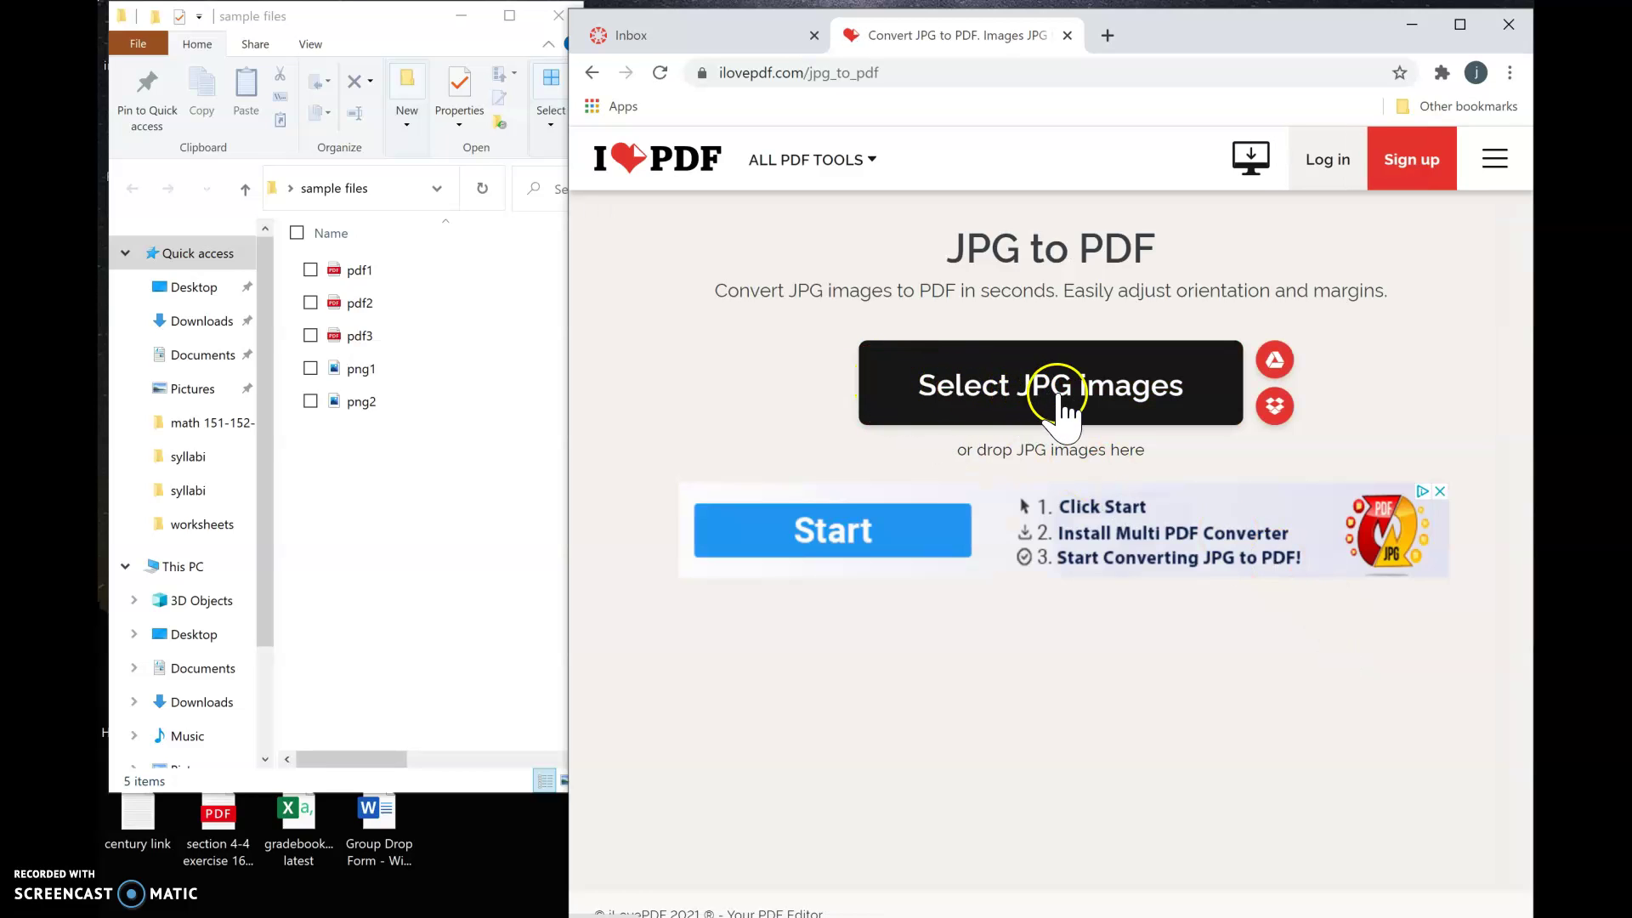
# Add png1 and png2 from the sample files folder to the JPG to PDF converter and place png1 first
pyautogui.click(310, 369)
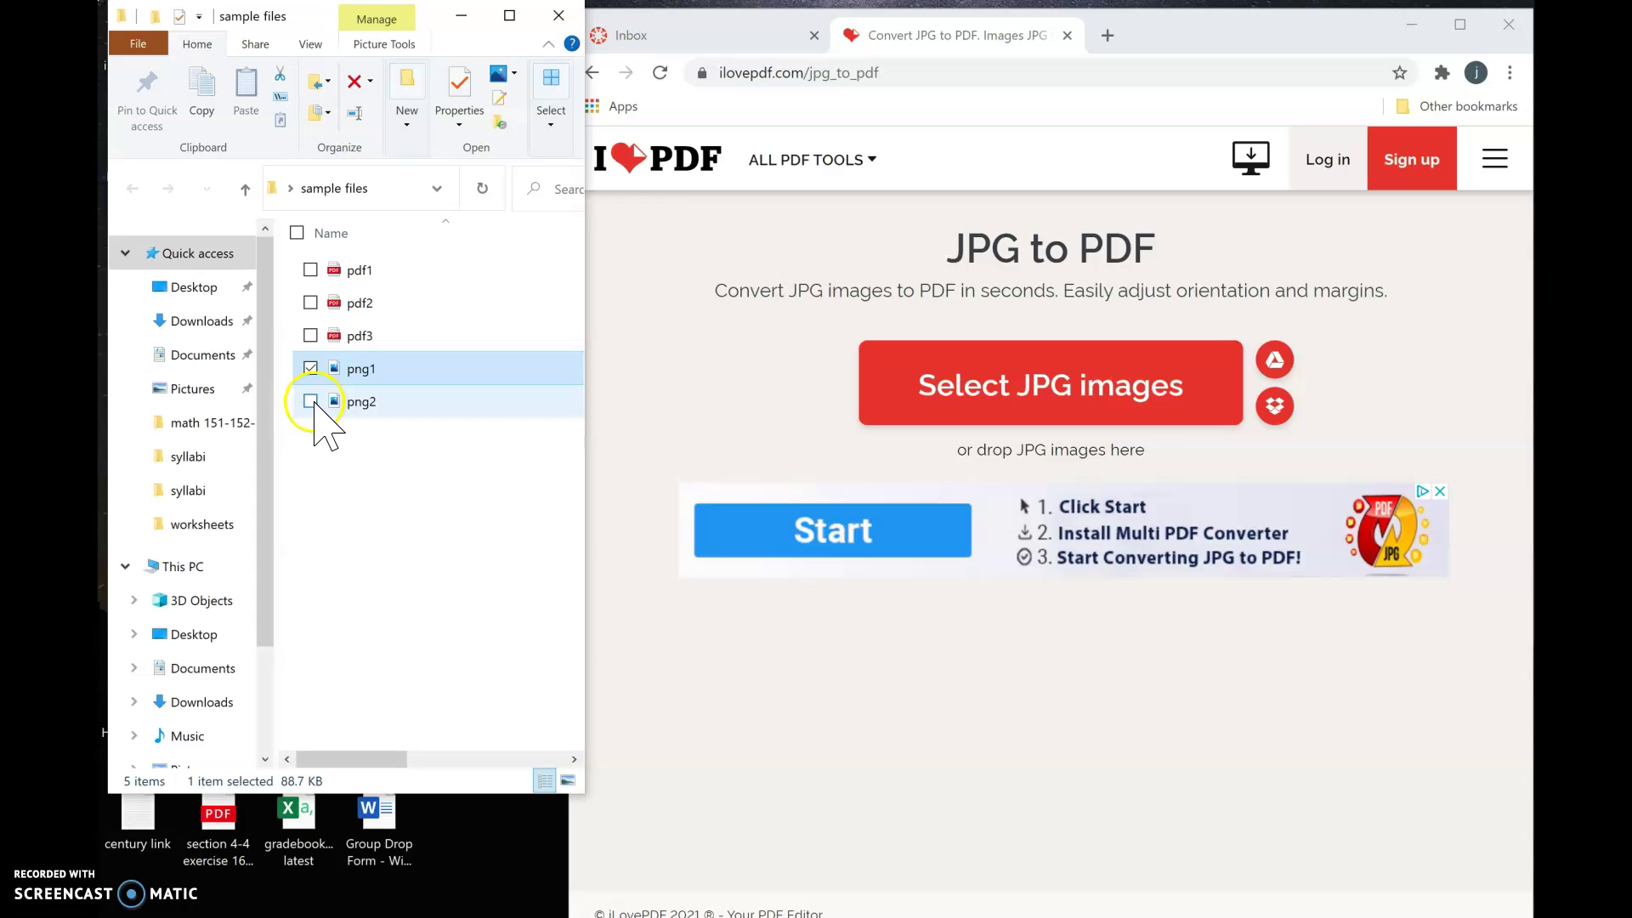
pyautogui.click(311, 402)
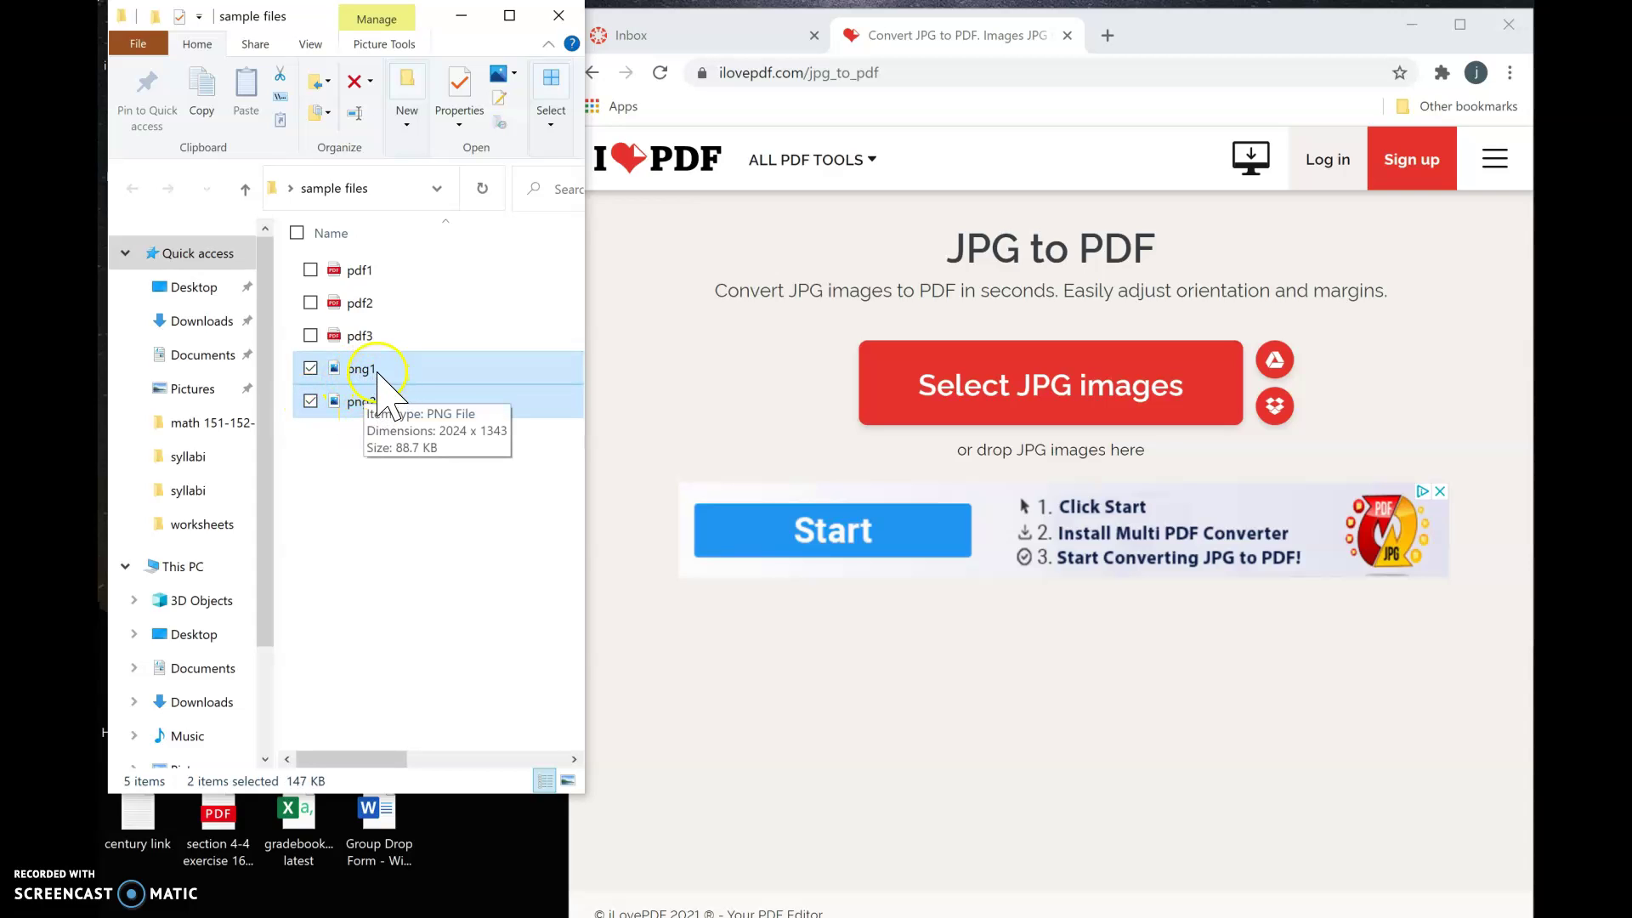
pyautogui.moveTo(382, 403); pyautogui.dragTo(958, 394)
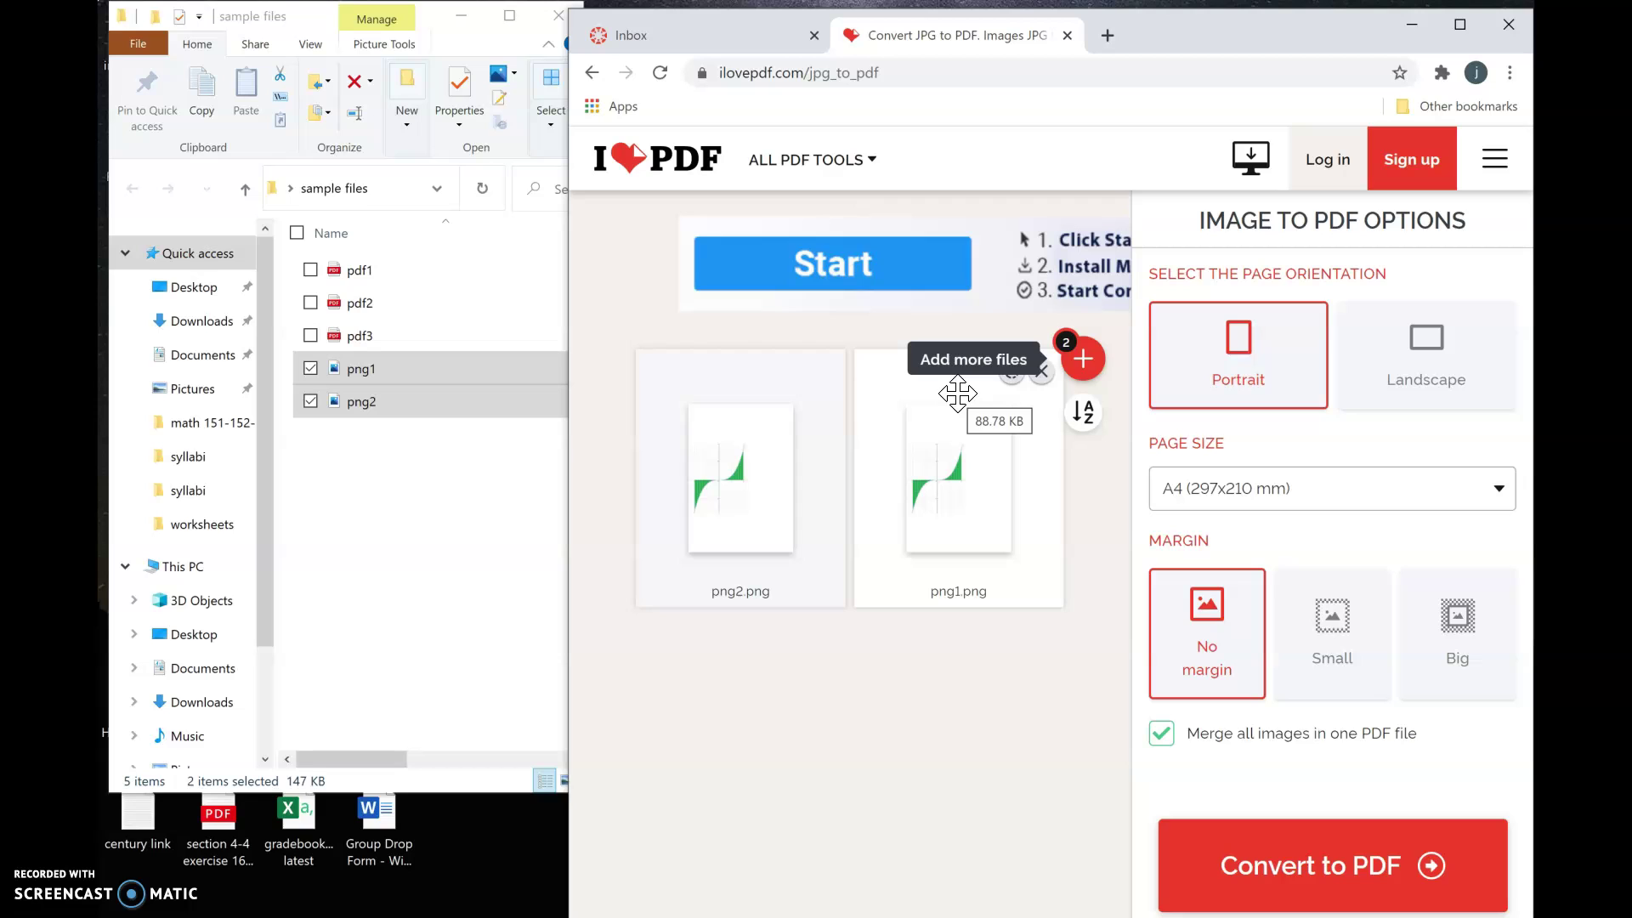
pyautogui.moveTo(939, 449); pyautogui.dragTo(678, 451)
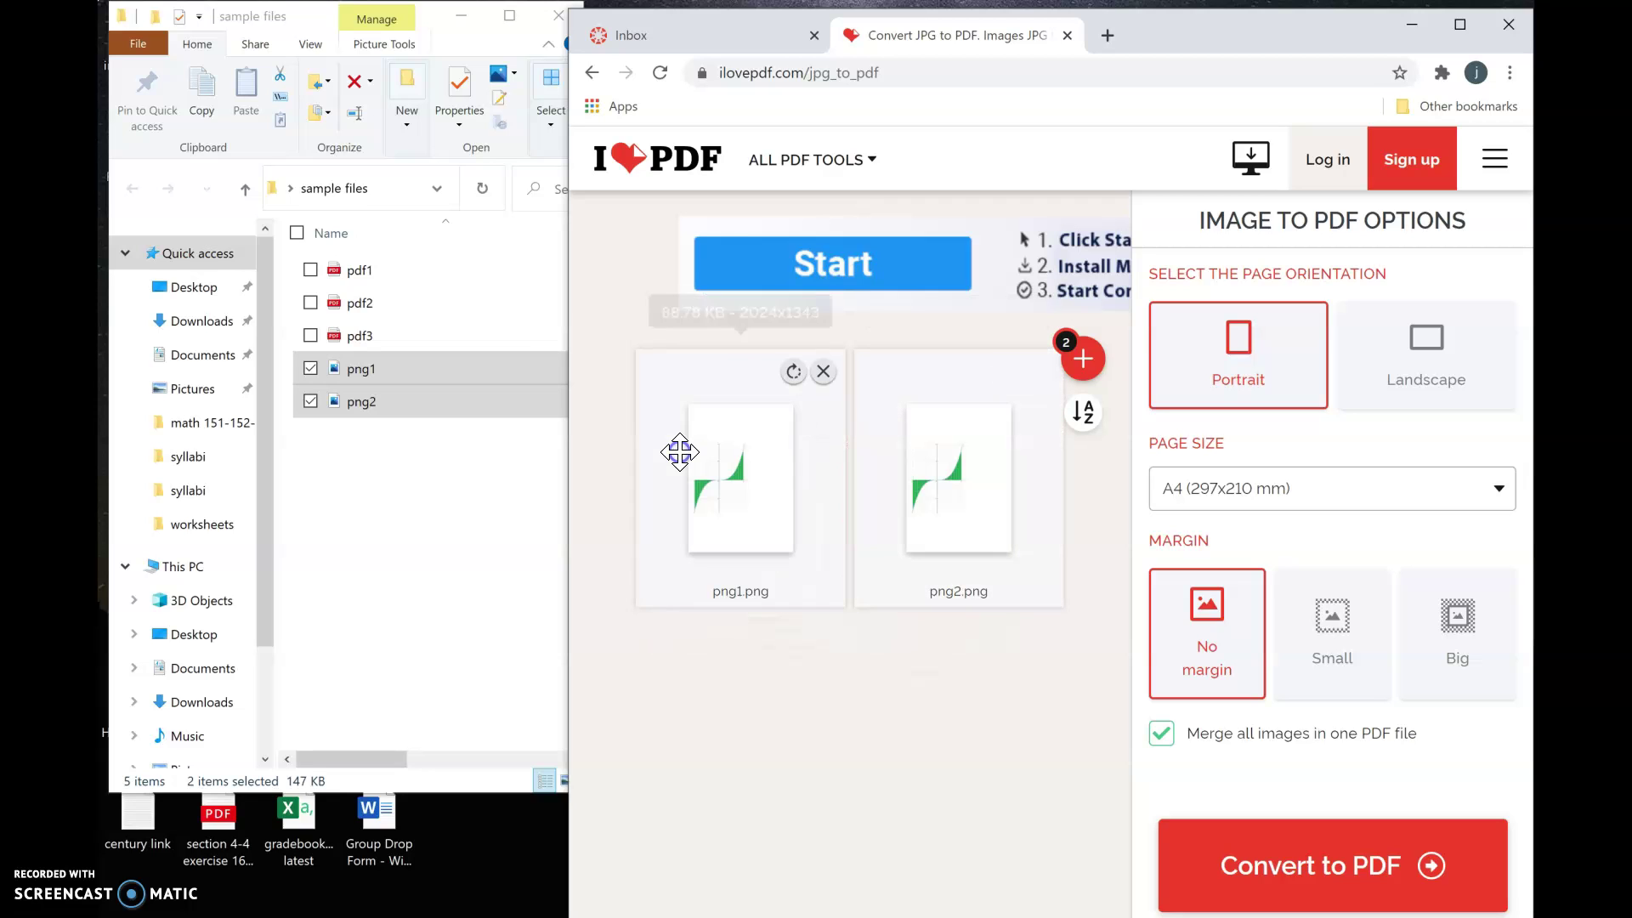
# Try rotating the png1 page through four quarter turns
pyautogui.click(793, 374)
pyautogui.click(793, 374)
pyautogui.click(793, 374)
pyautogui.click(793, 371)
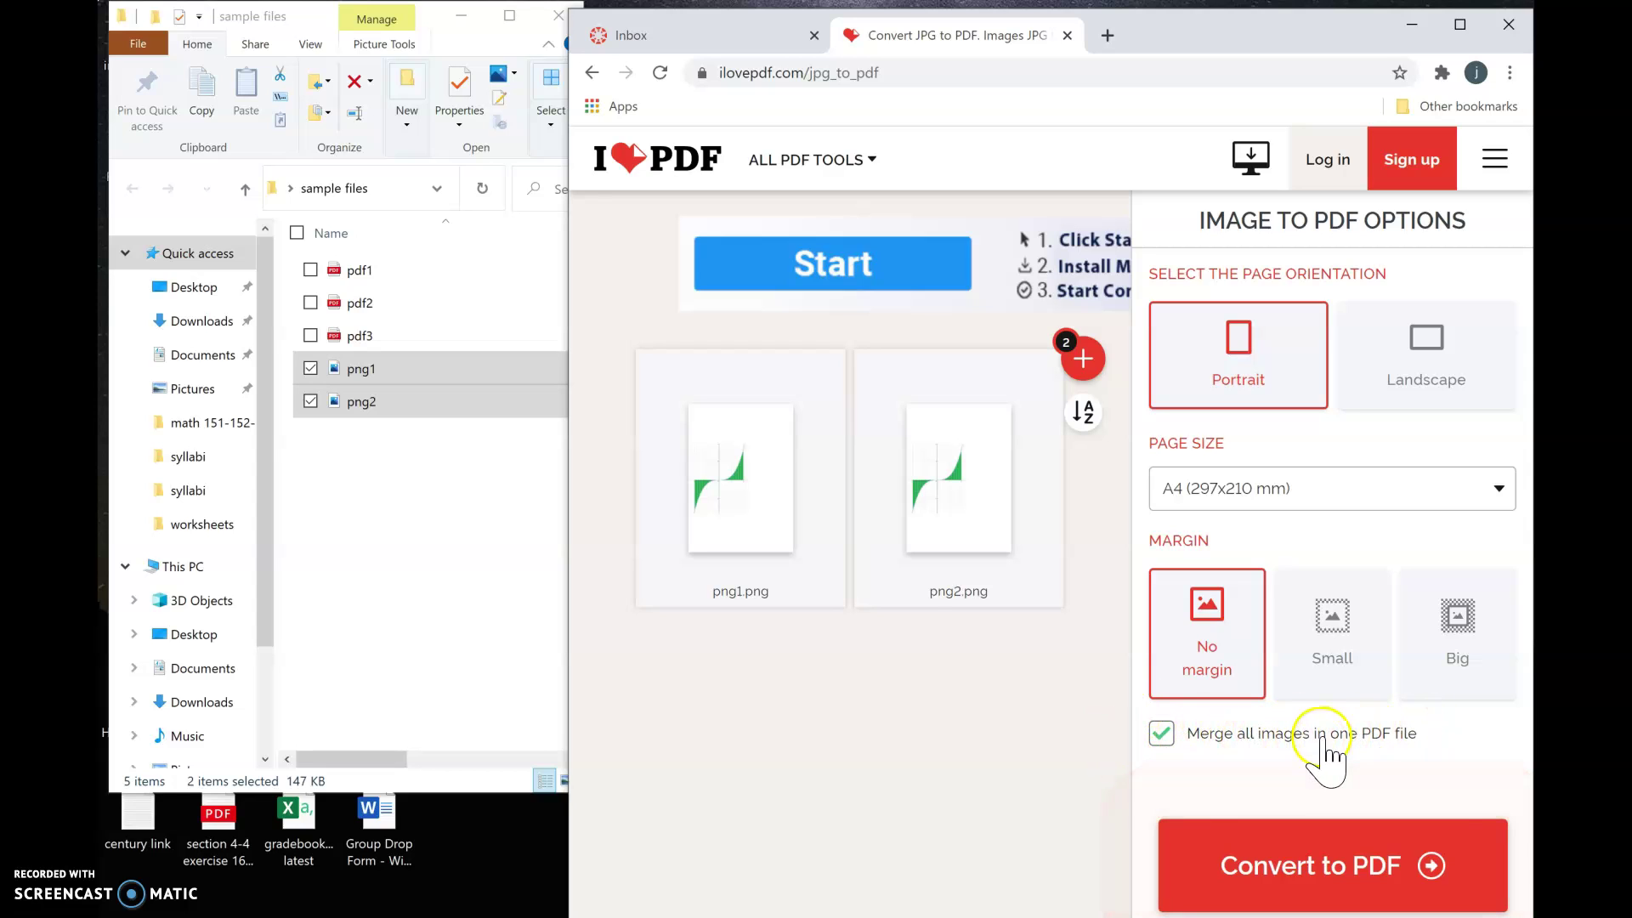
# Convert both images into one merged PDF and save it in Downloads as png1 (1)
pyautogui.click(1291, 866)
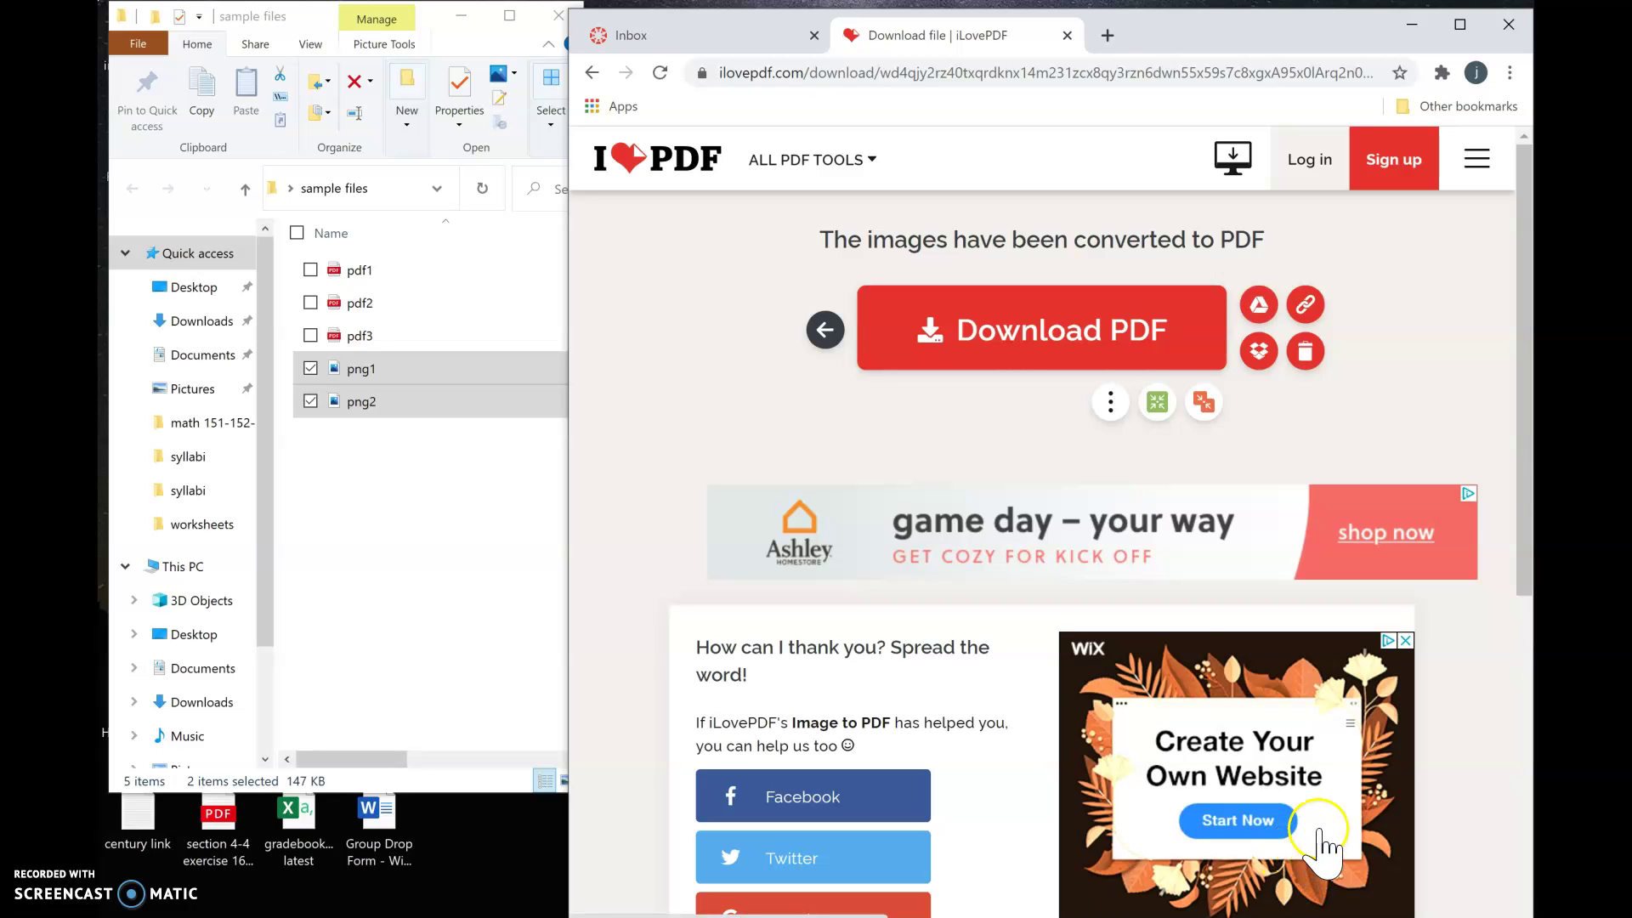
pyautogui.click(1055, 334)
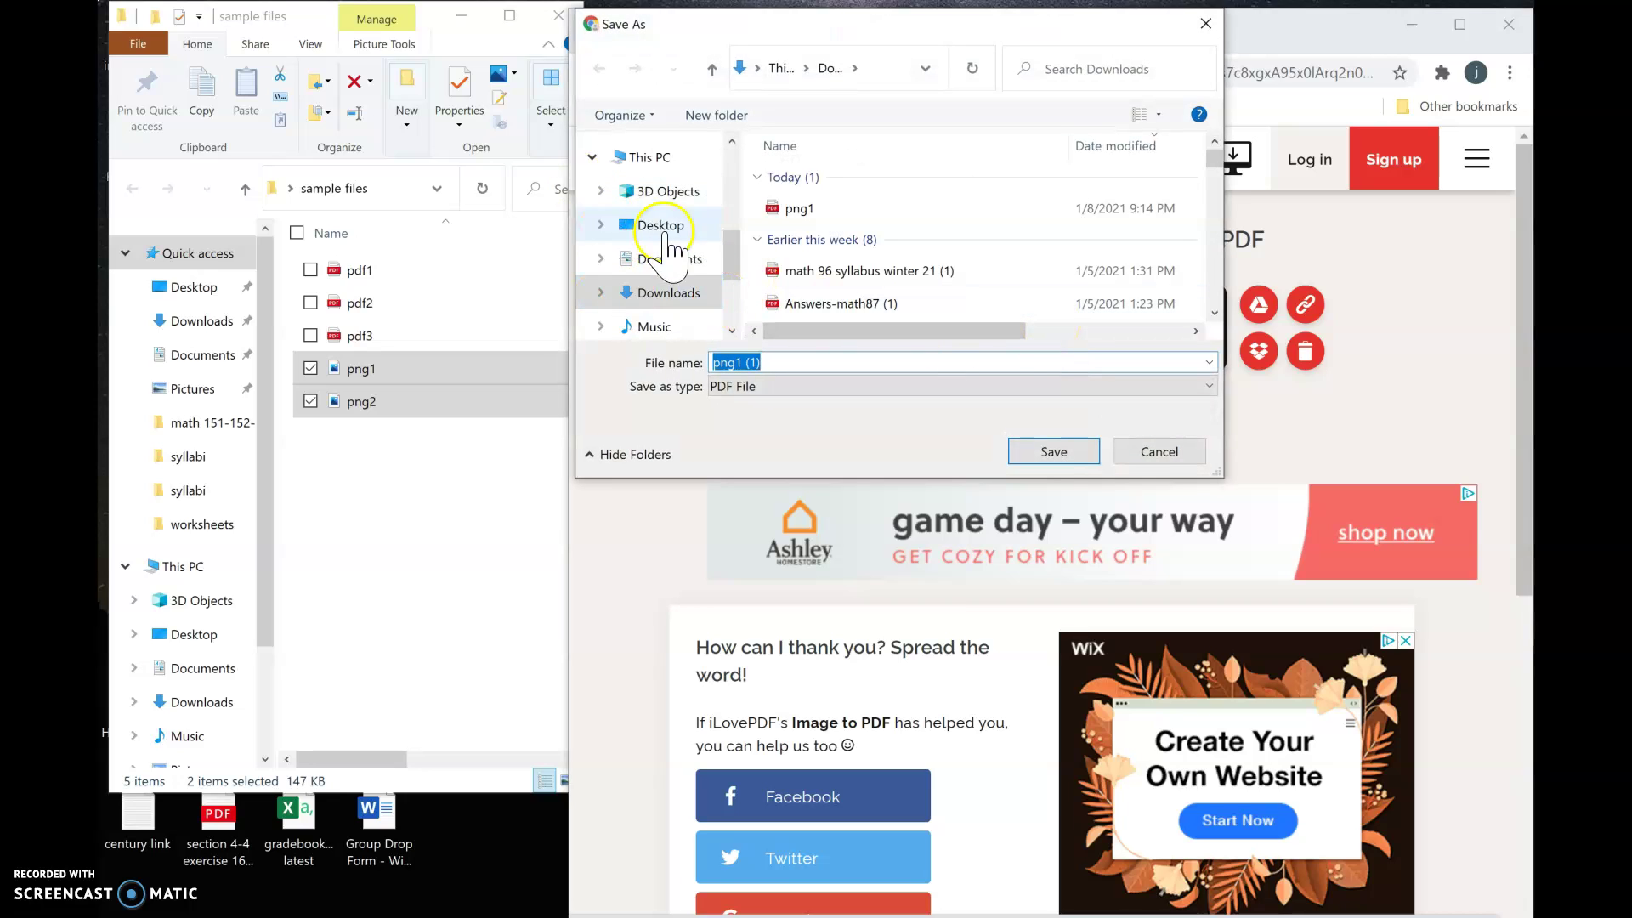
pyautogui.click(1058, 444)
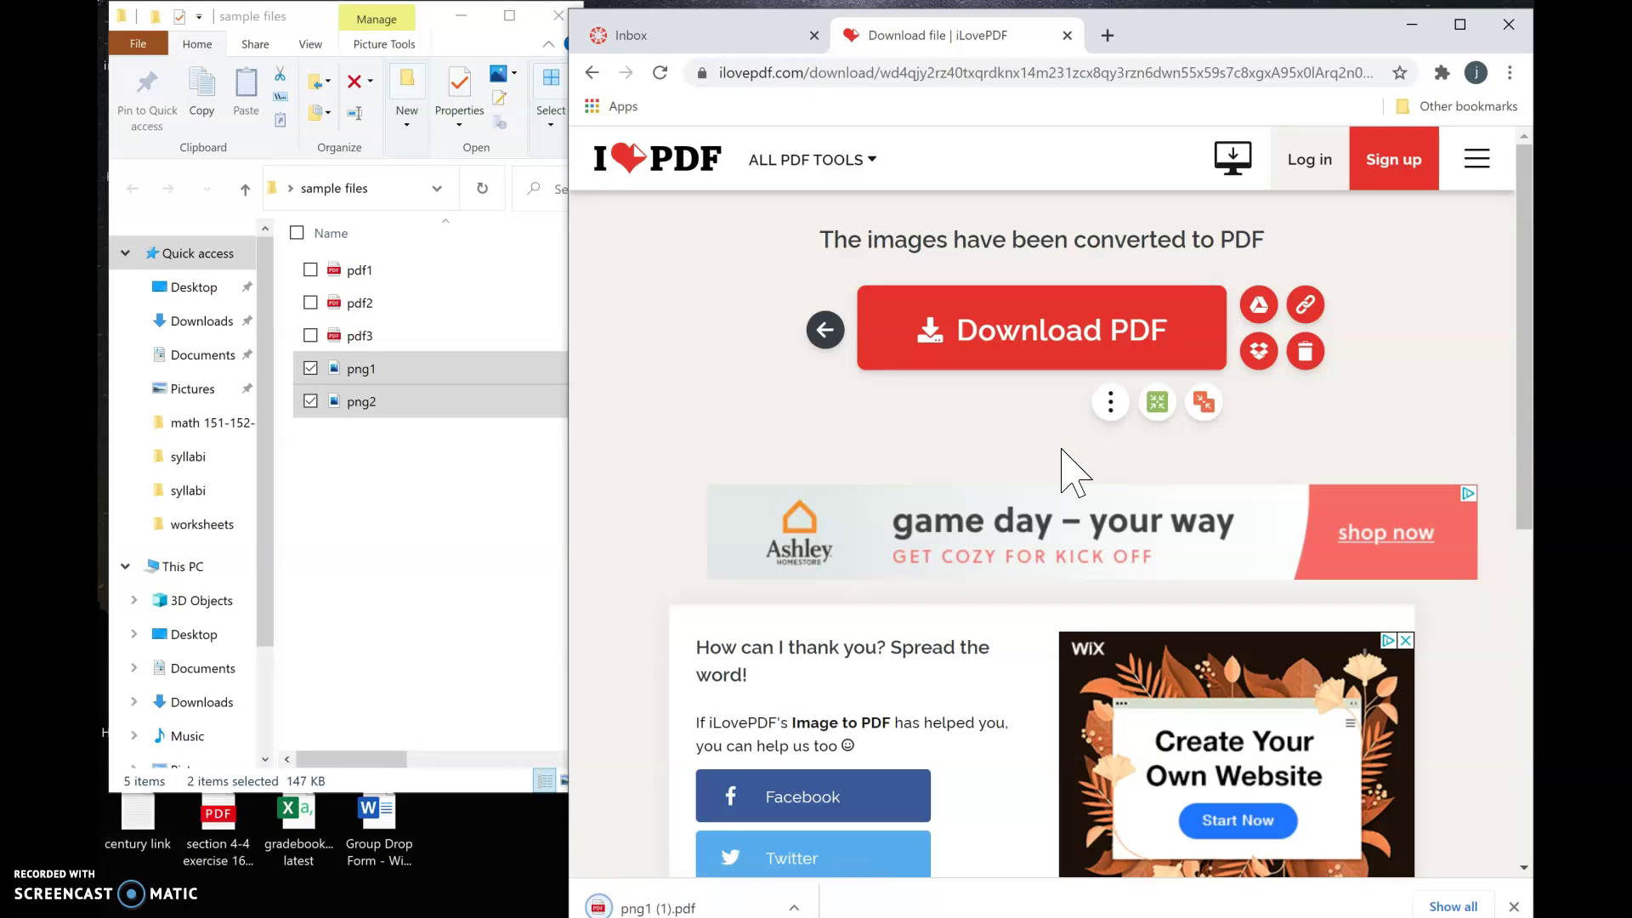
# Open the downloaded png1 (1).pdf and look through its pages to check the converted images
pyautogui.click(631, 909)
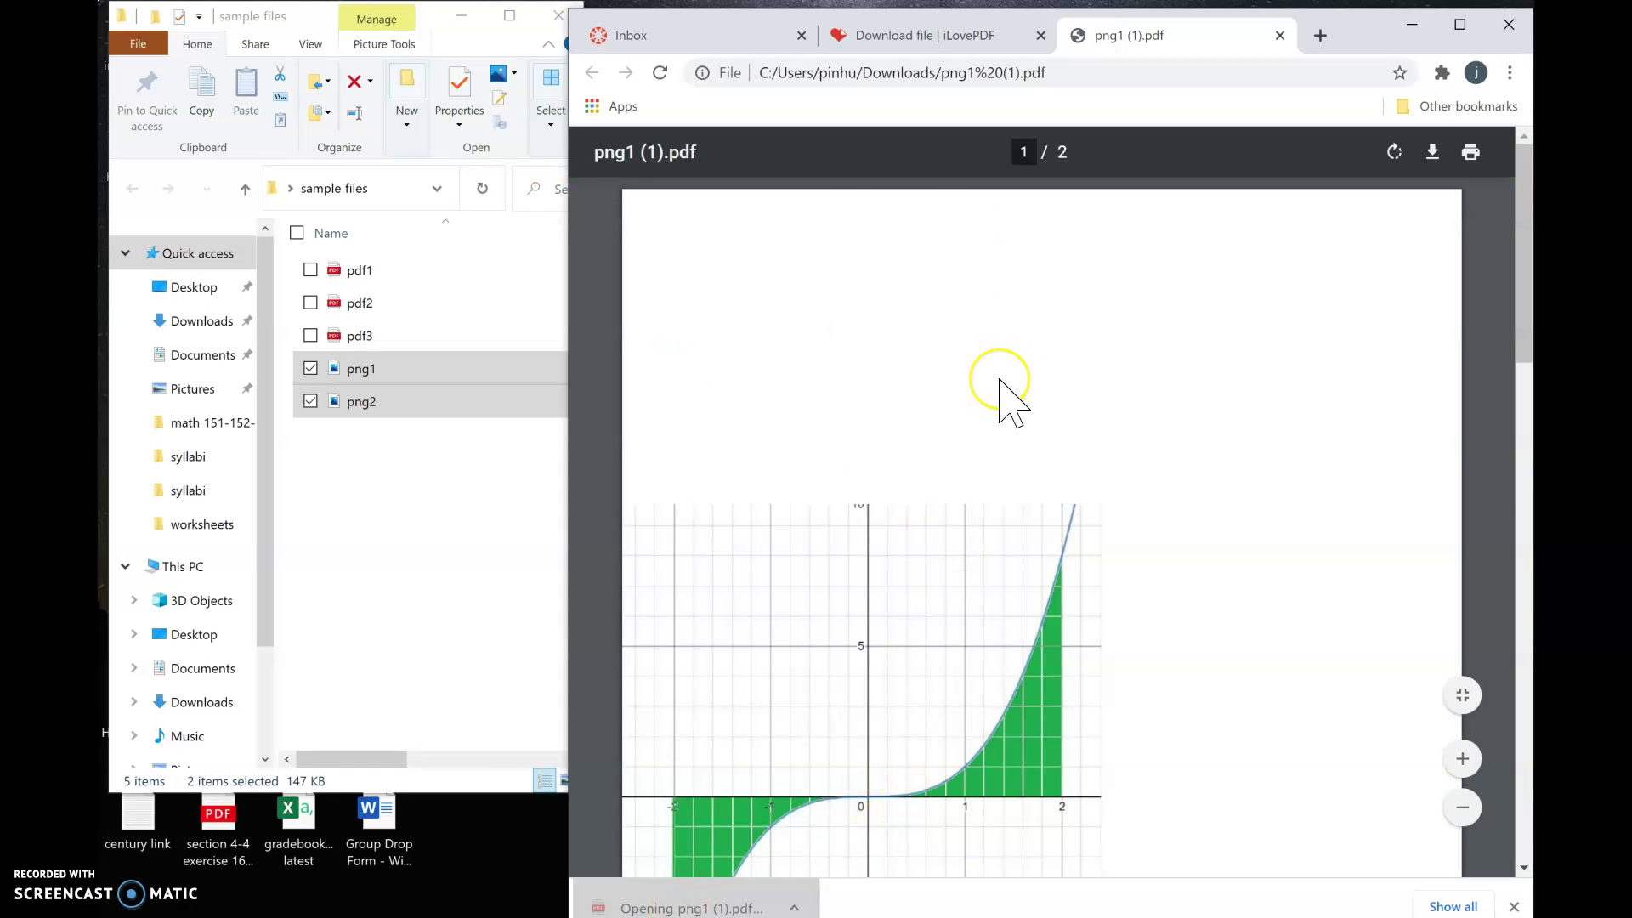
pyautogui.scroll(-5, 1000, 381)
pyautogui.scroll(-10, 1001, 381)
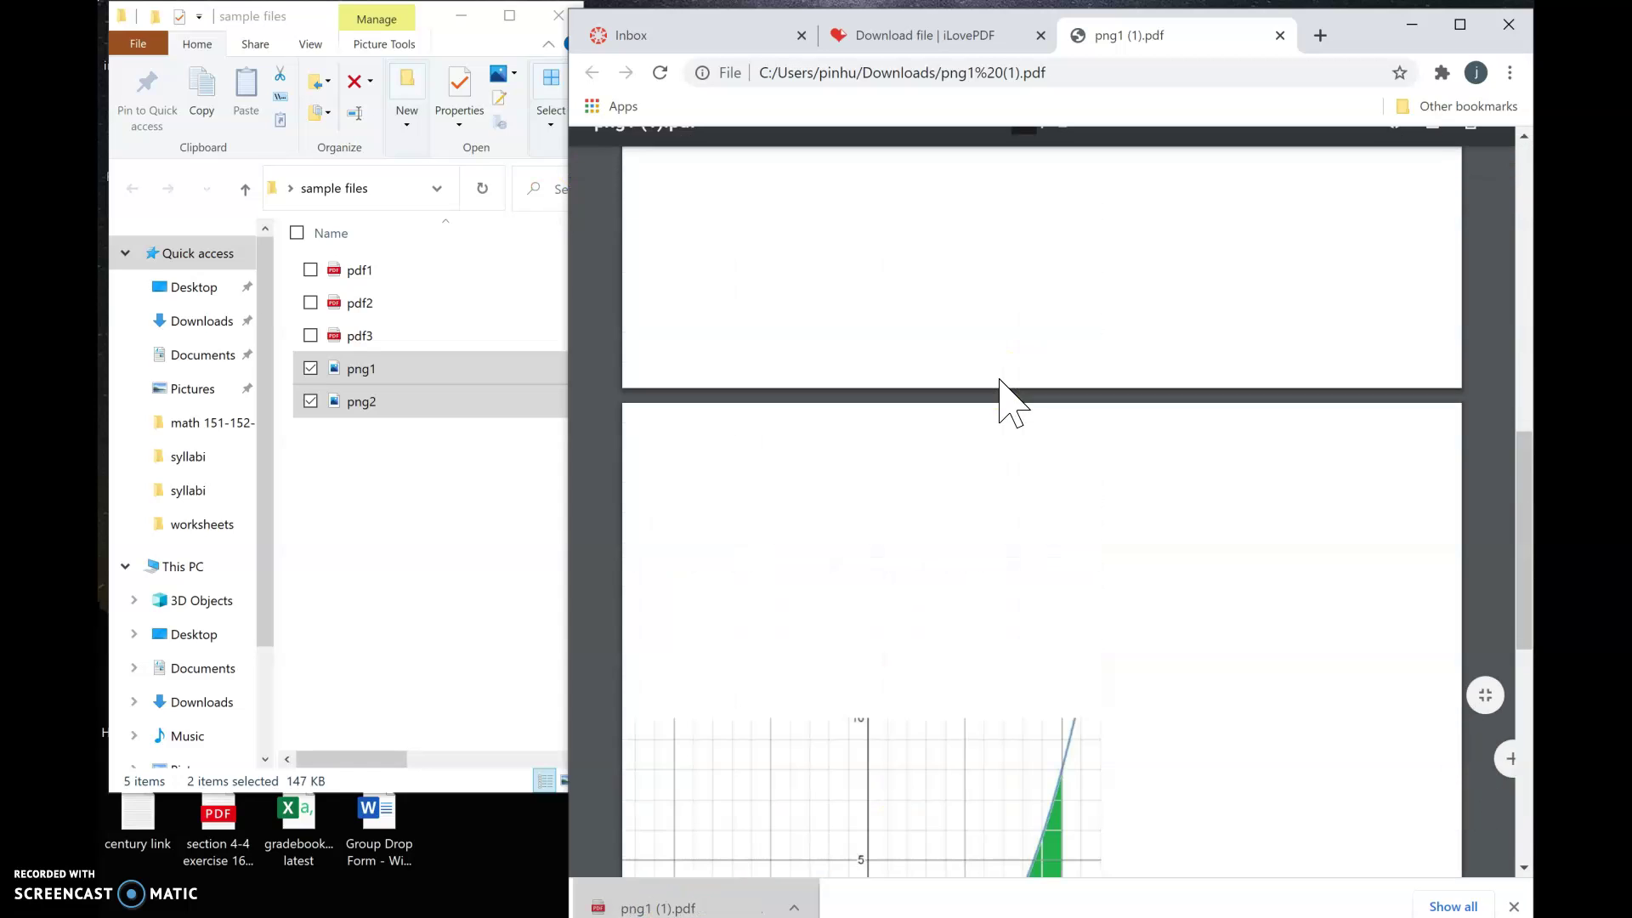
pyautogui.scroll(-3, 1000, 381)
pyautogui.scroll(15, 1000, 381)
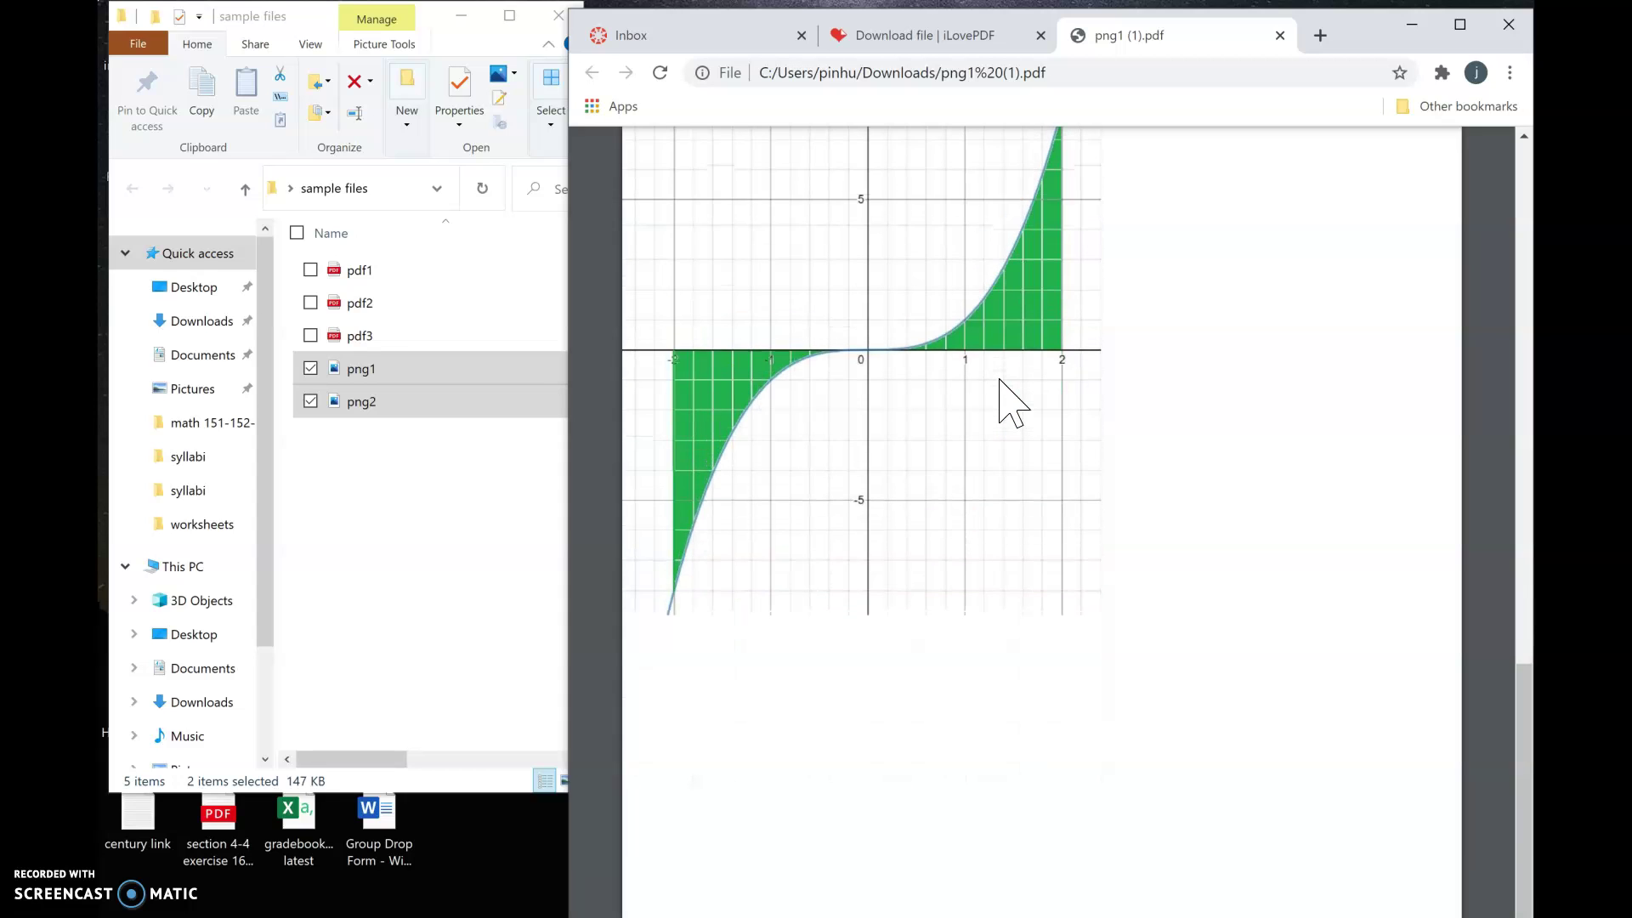
pyautogui.scroll(2, 1001, 381)
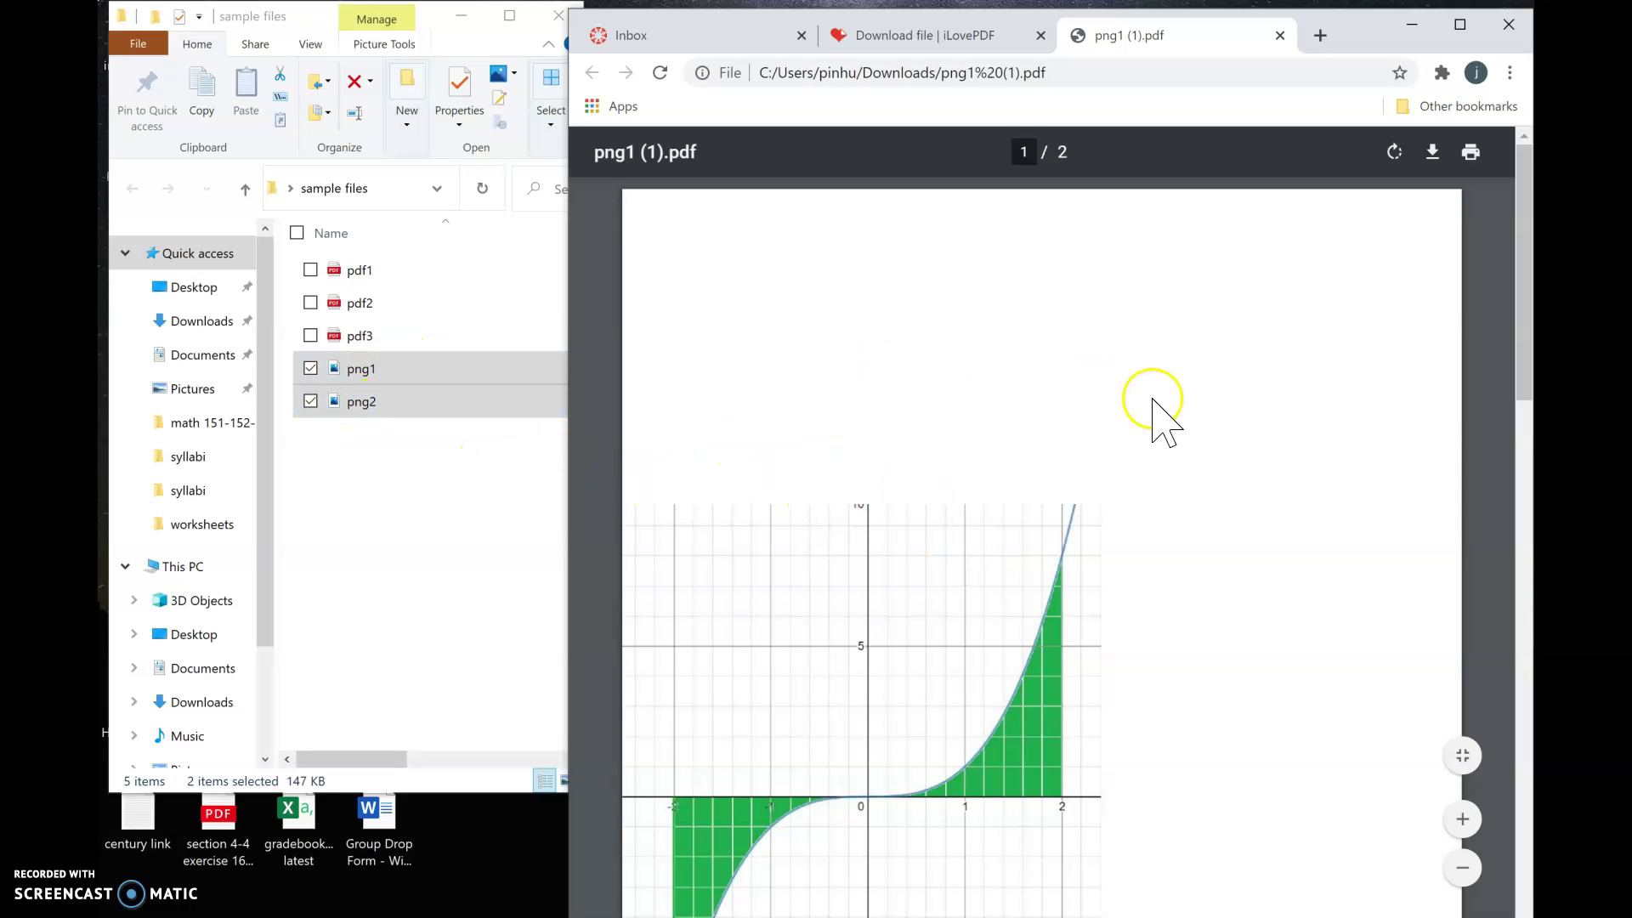
# Return to the iLovePDF page and select only pdf1, pdf2 and pdf3 in the sample files folder
pyautogui.click(939, 35)
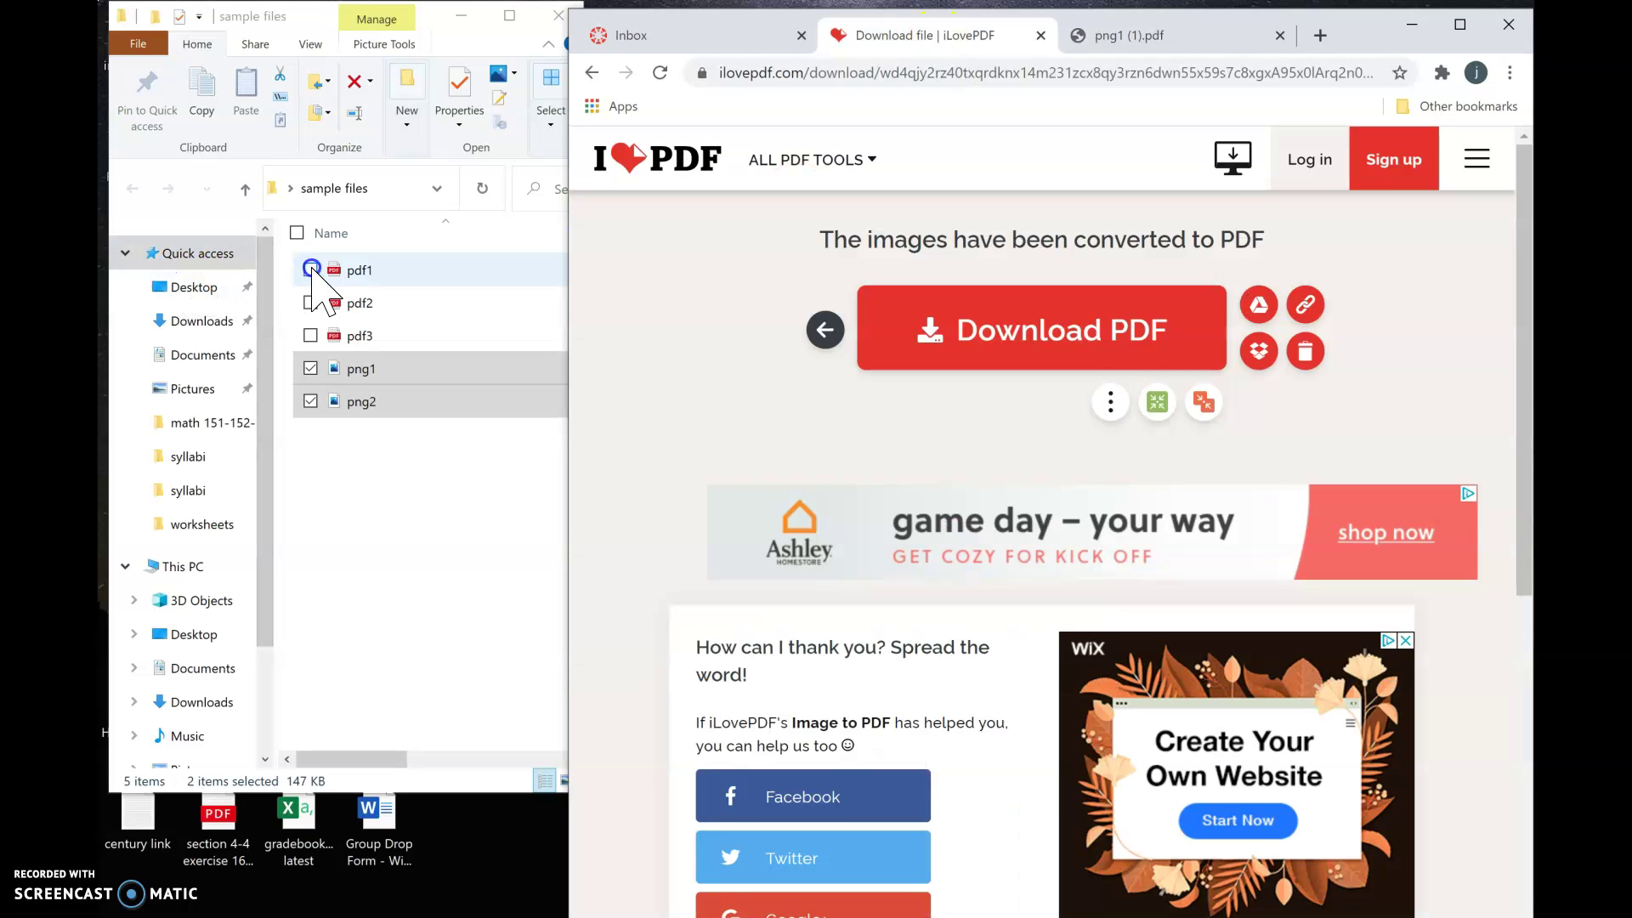
pyautogui.click(411, 535)
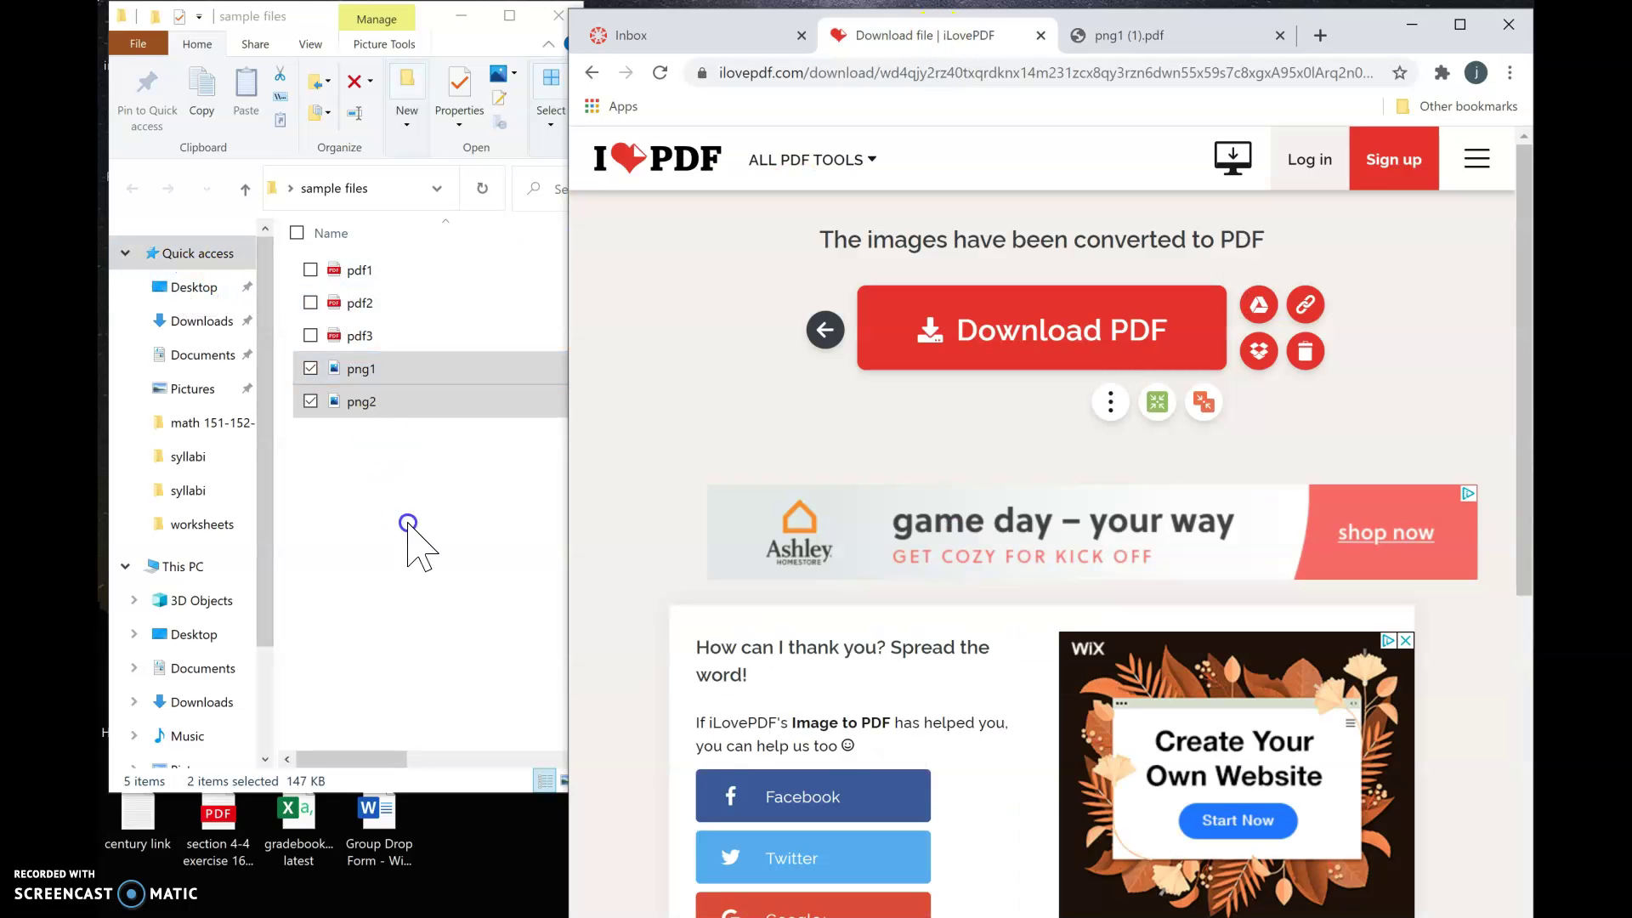
pyautogui.click(311, 270)
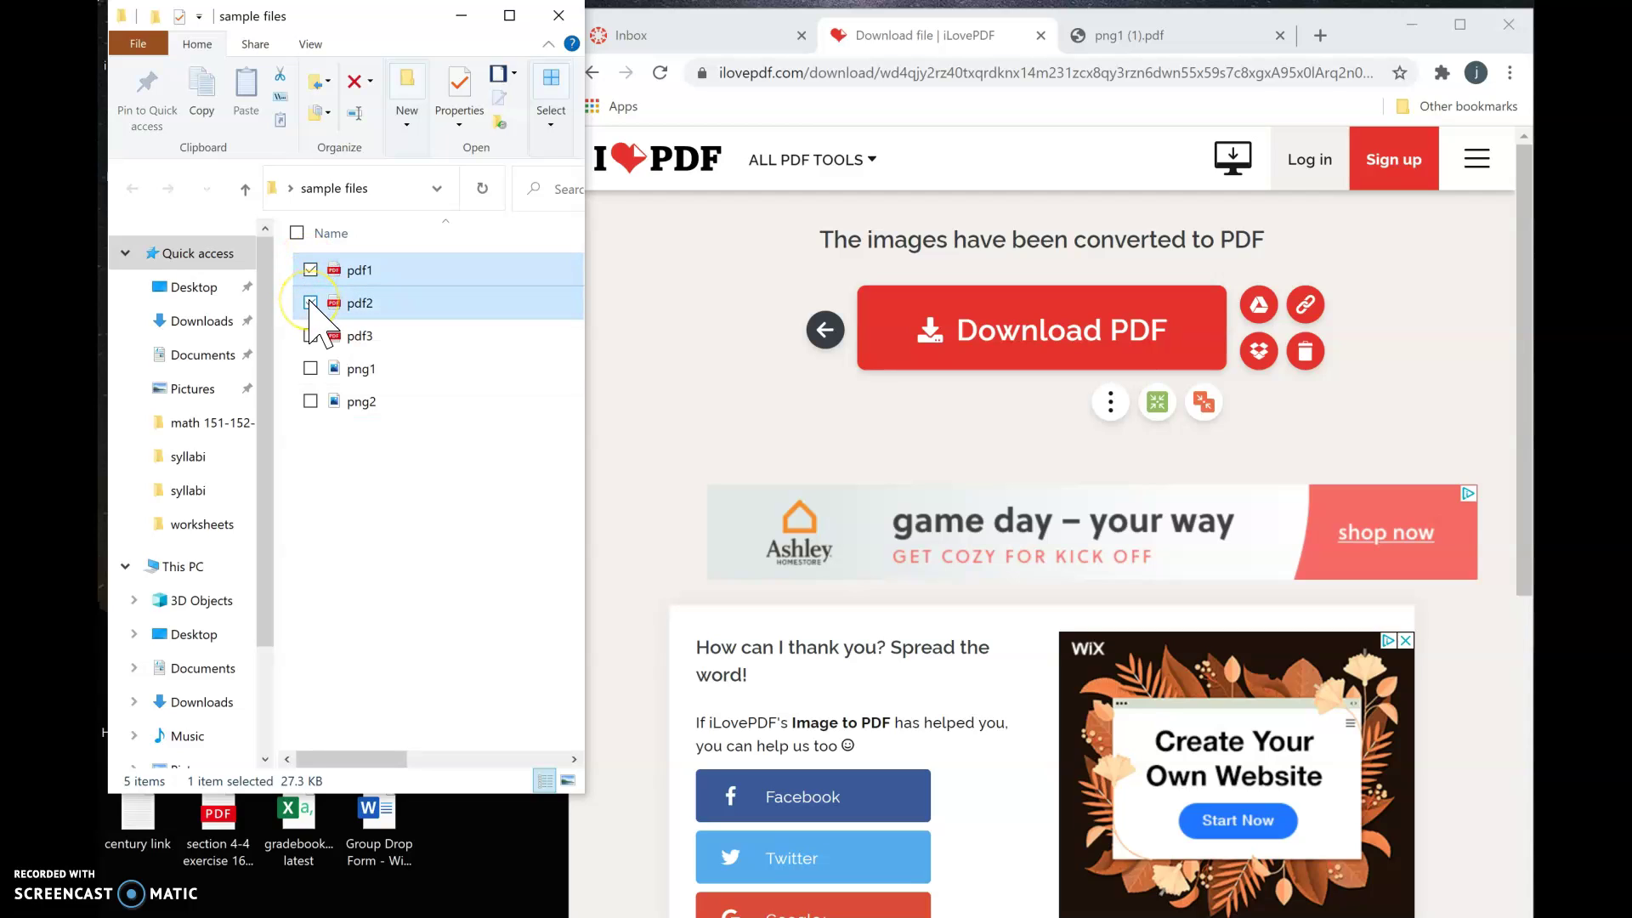
pyautogui.click(310, 335)
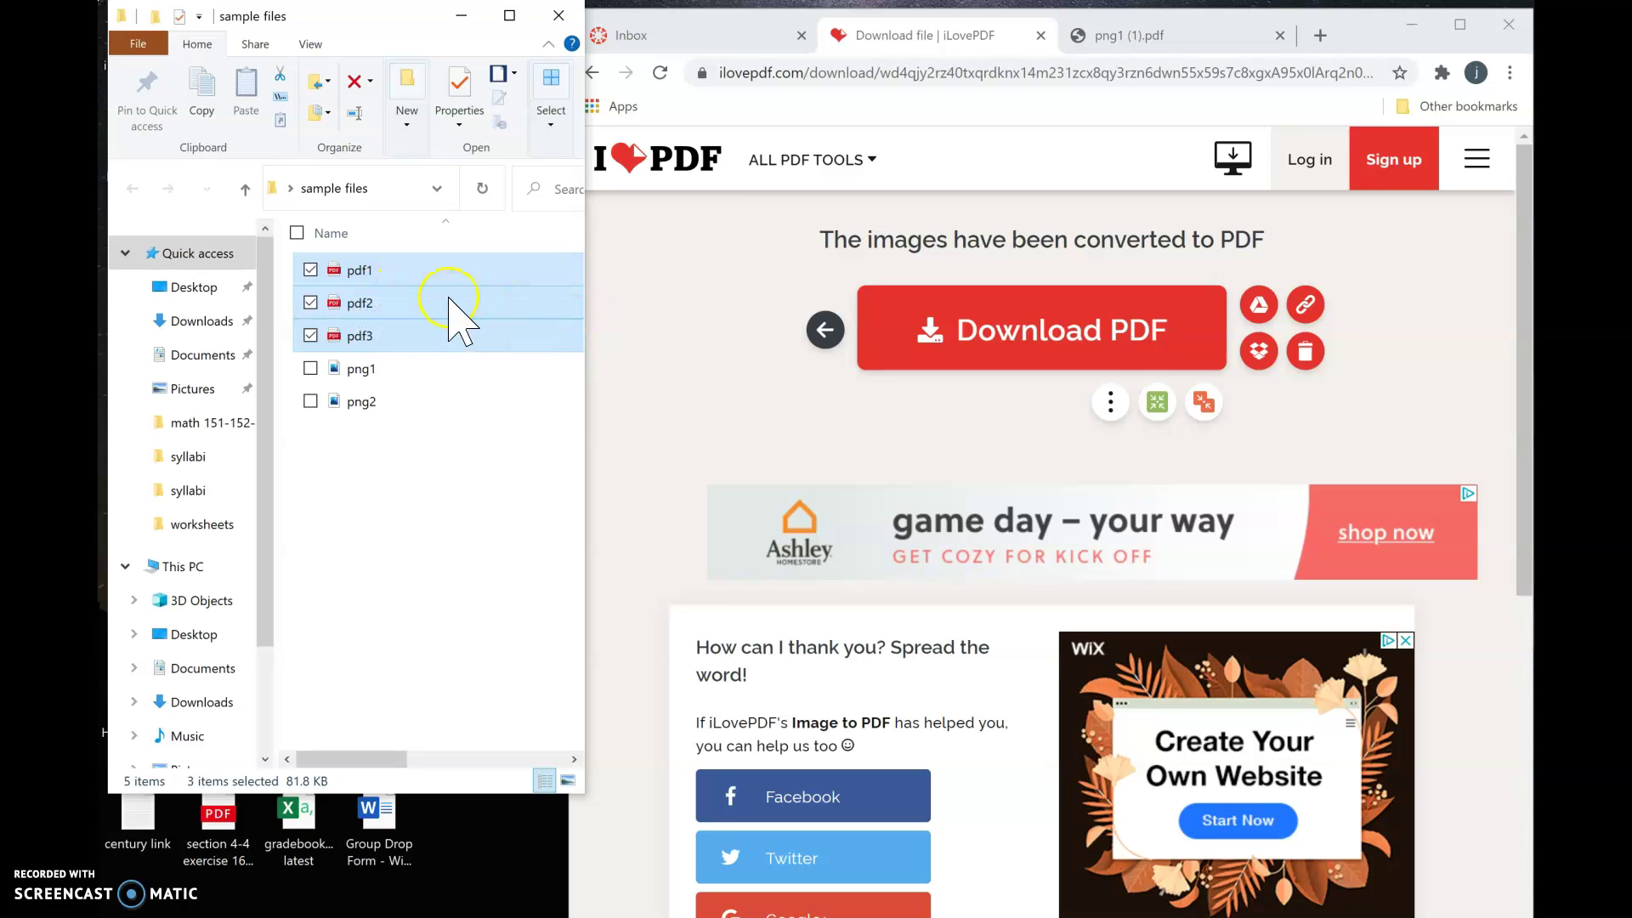
# Go back to the iLovePDF home page and open the Merge PDF tool
pyautogui.click(594, 73)
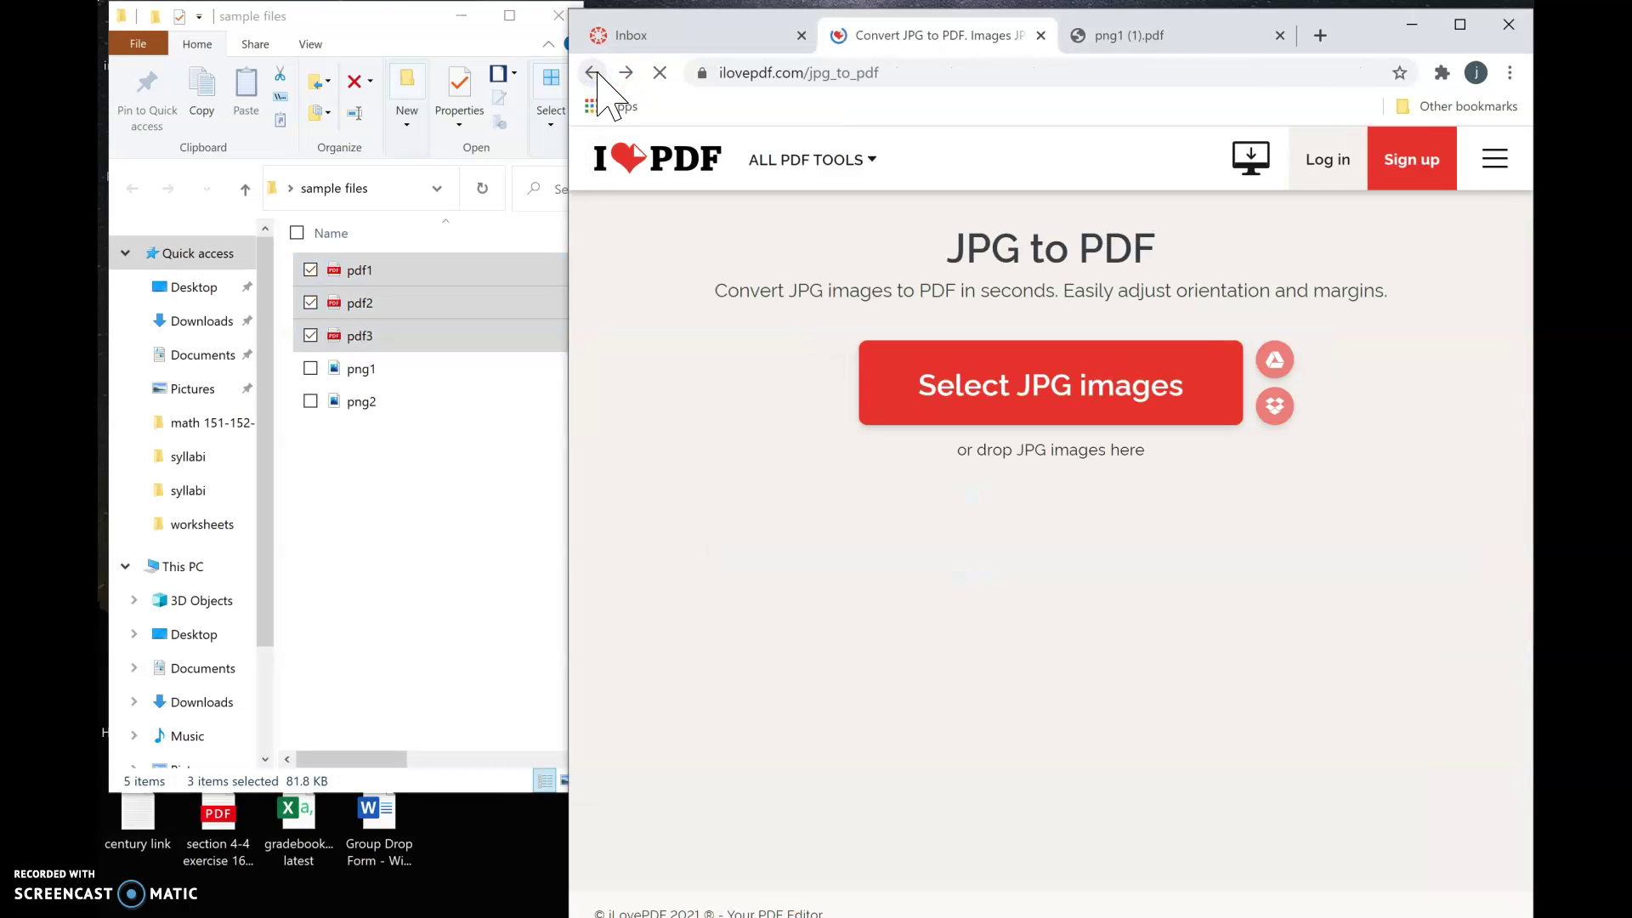
pyautogui.click(596, 73)
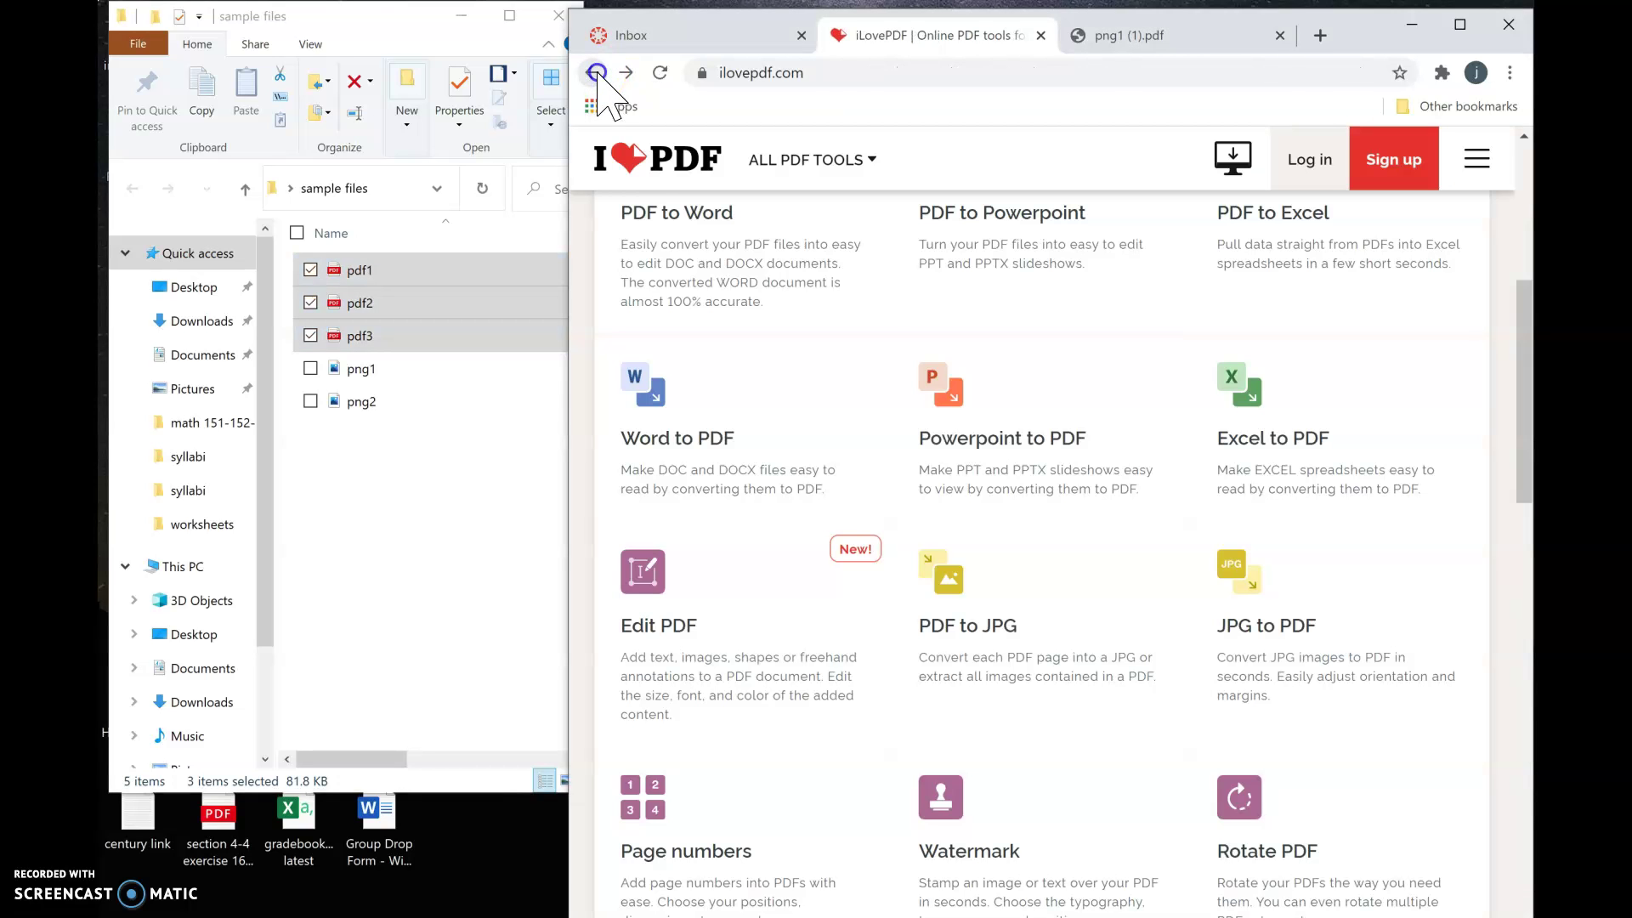
pyautogui.scroll(5, 903, 471)
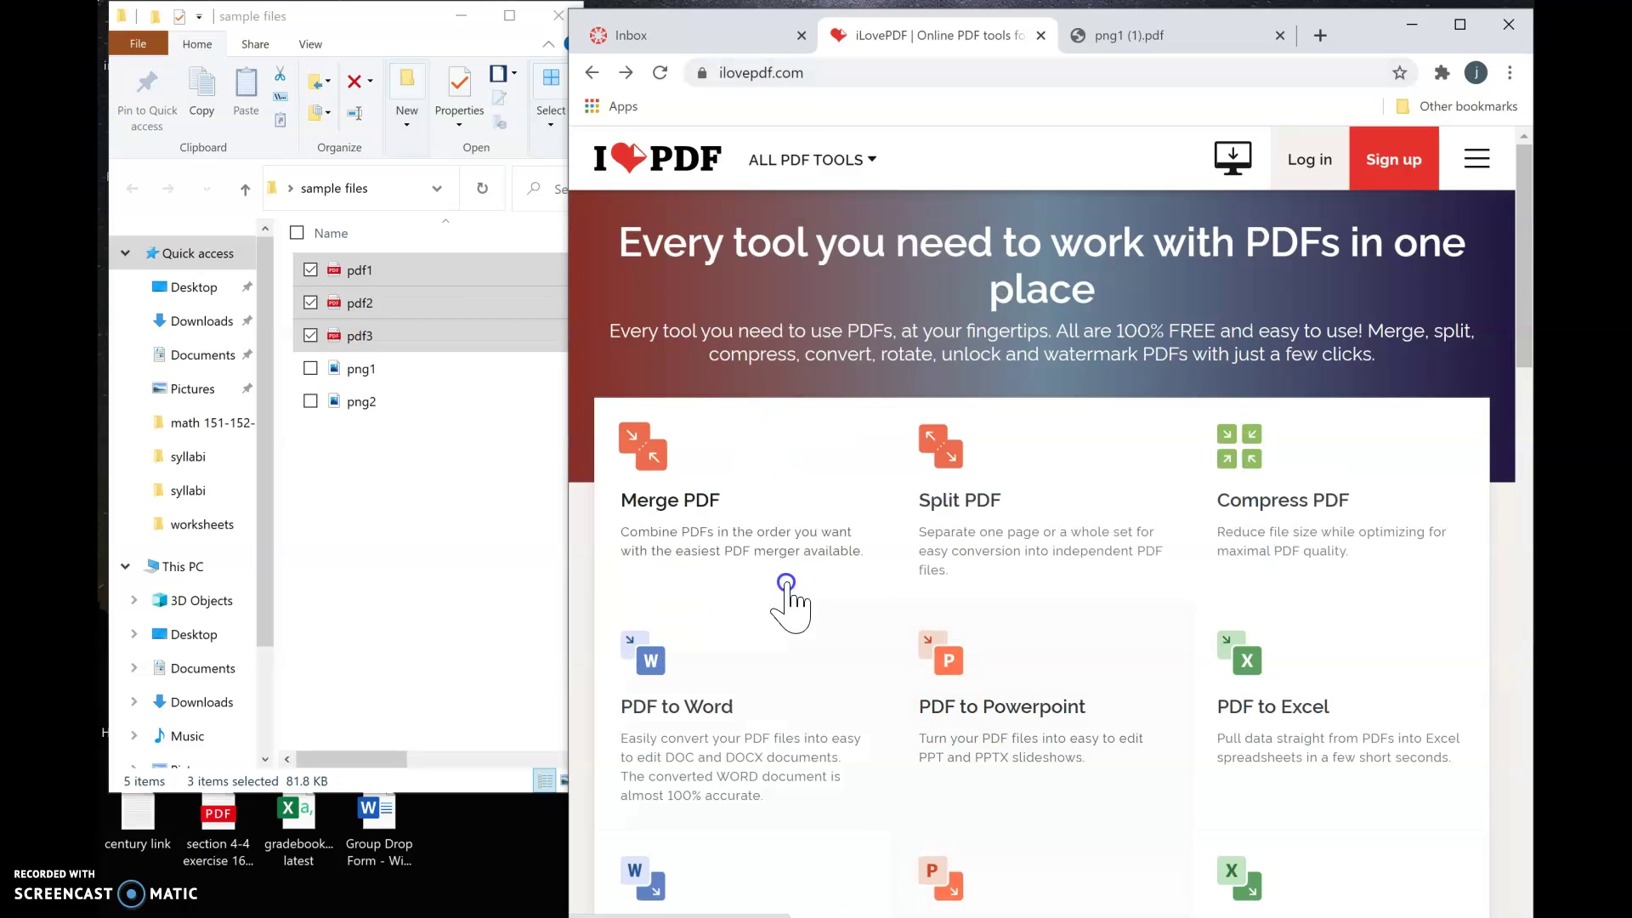
pyautogui.click(656, 501)
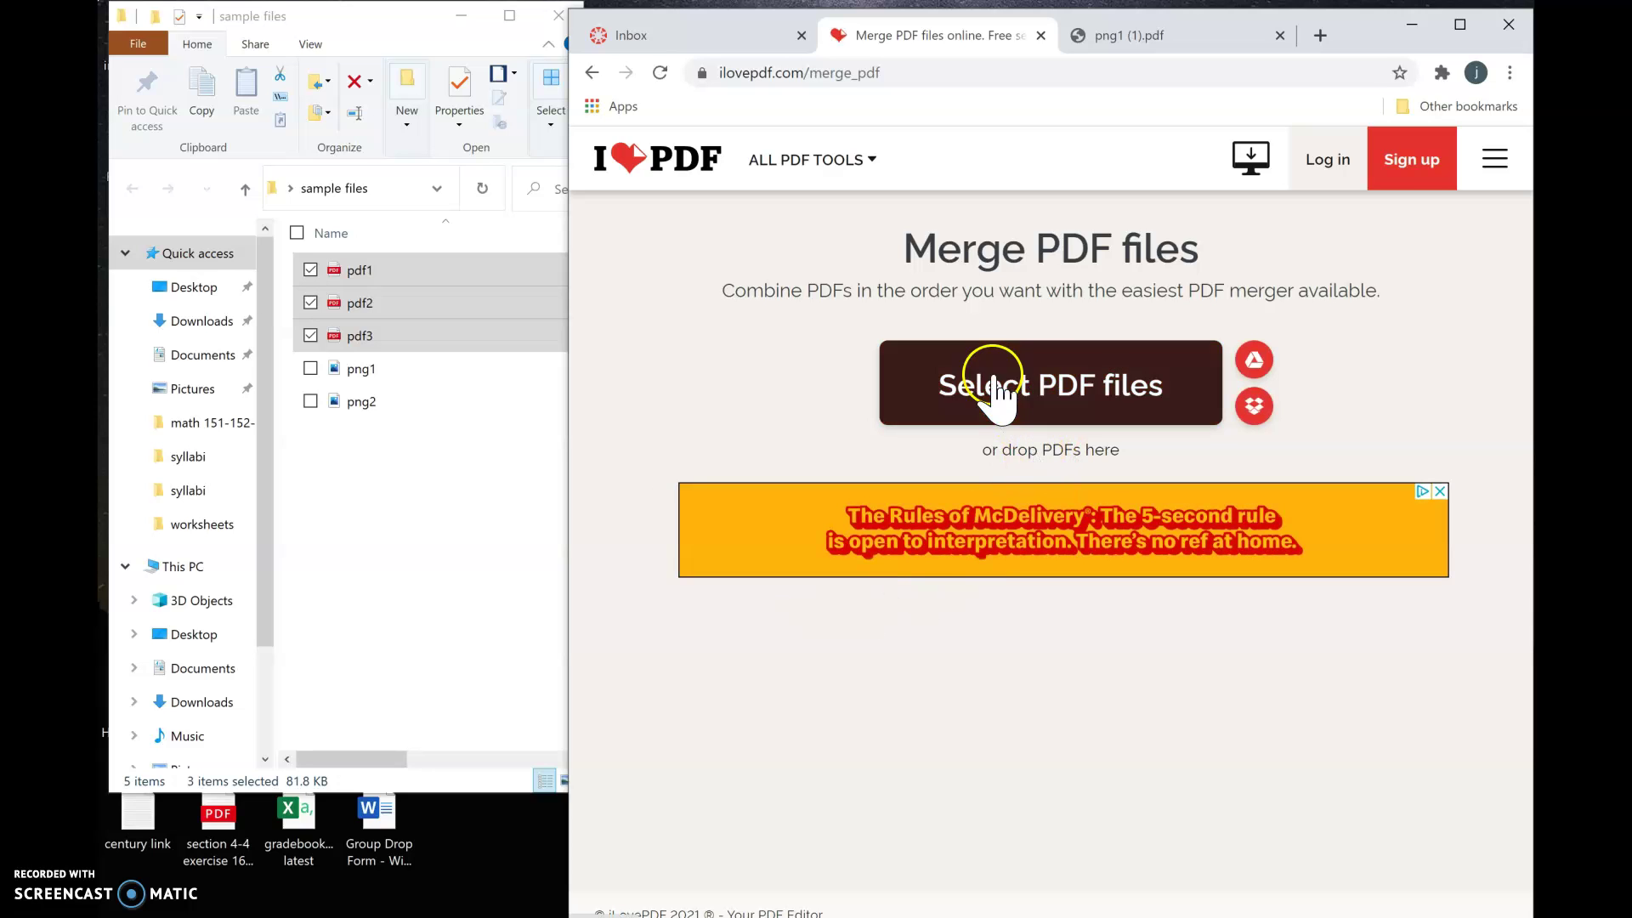
pyautogui.click(1052, 383)
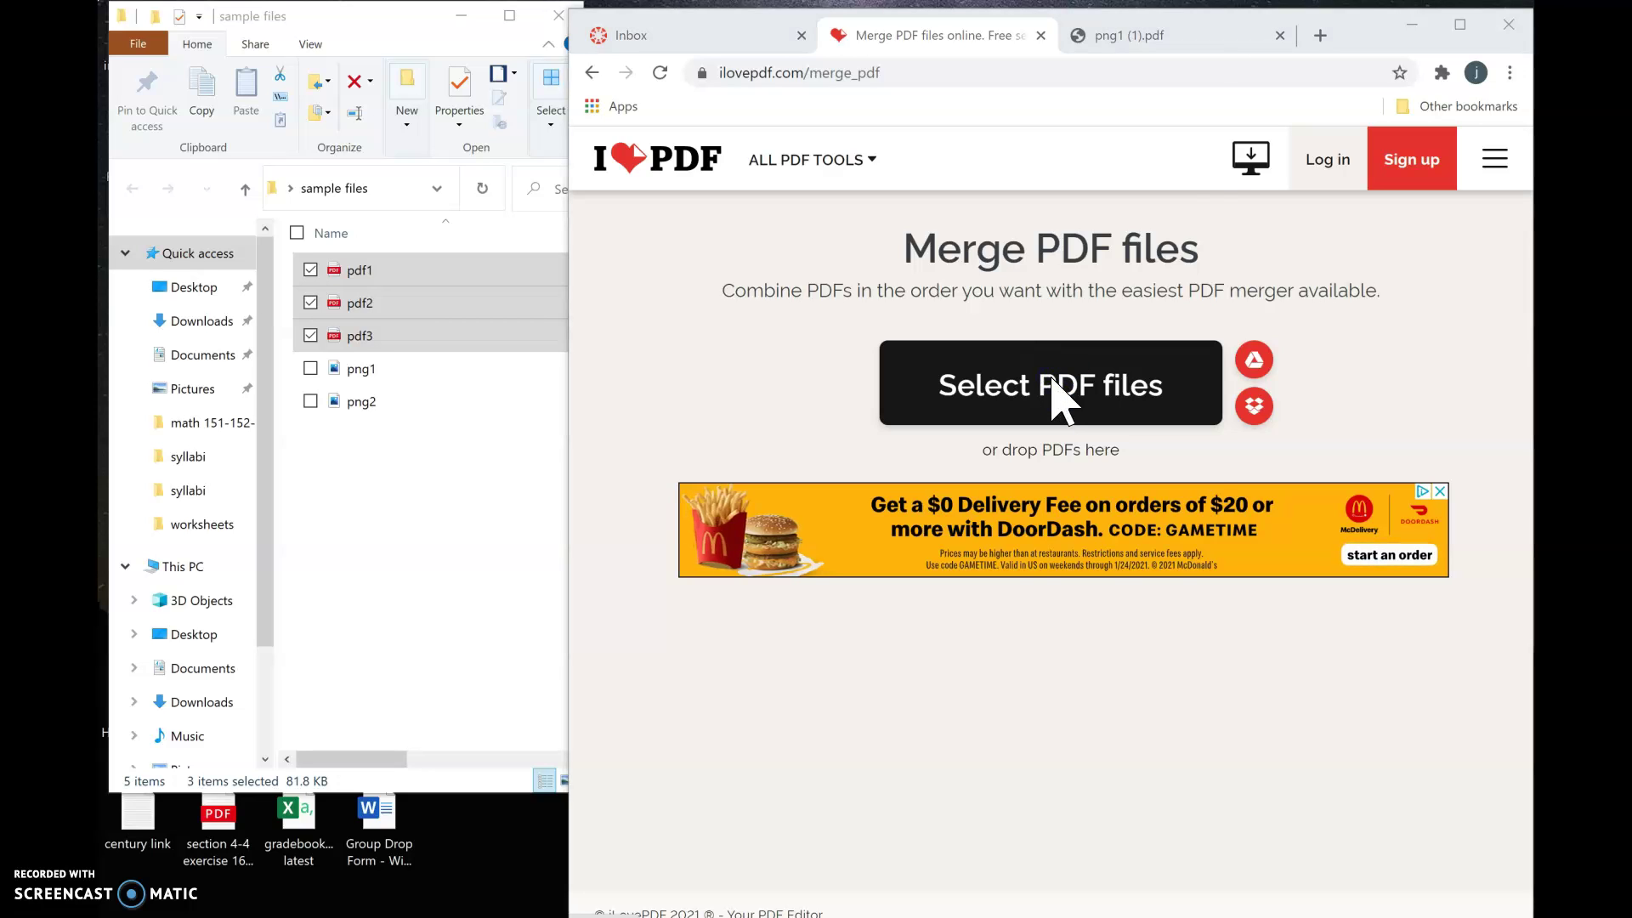
pyautogui.click(1089, 450)
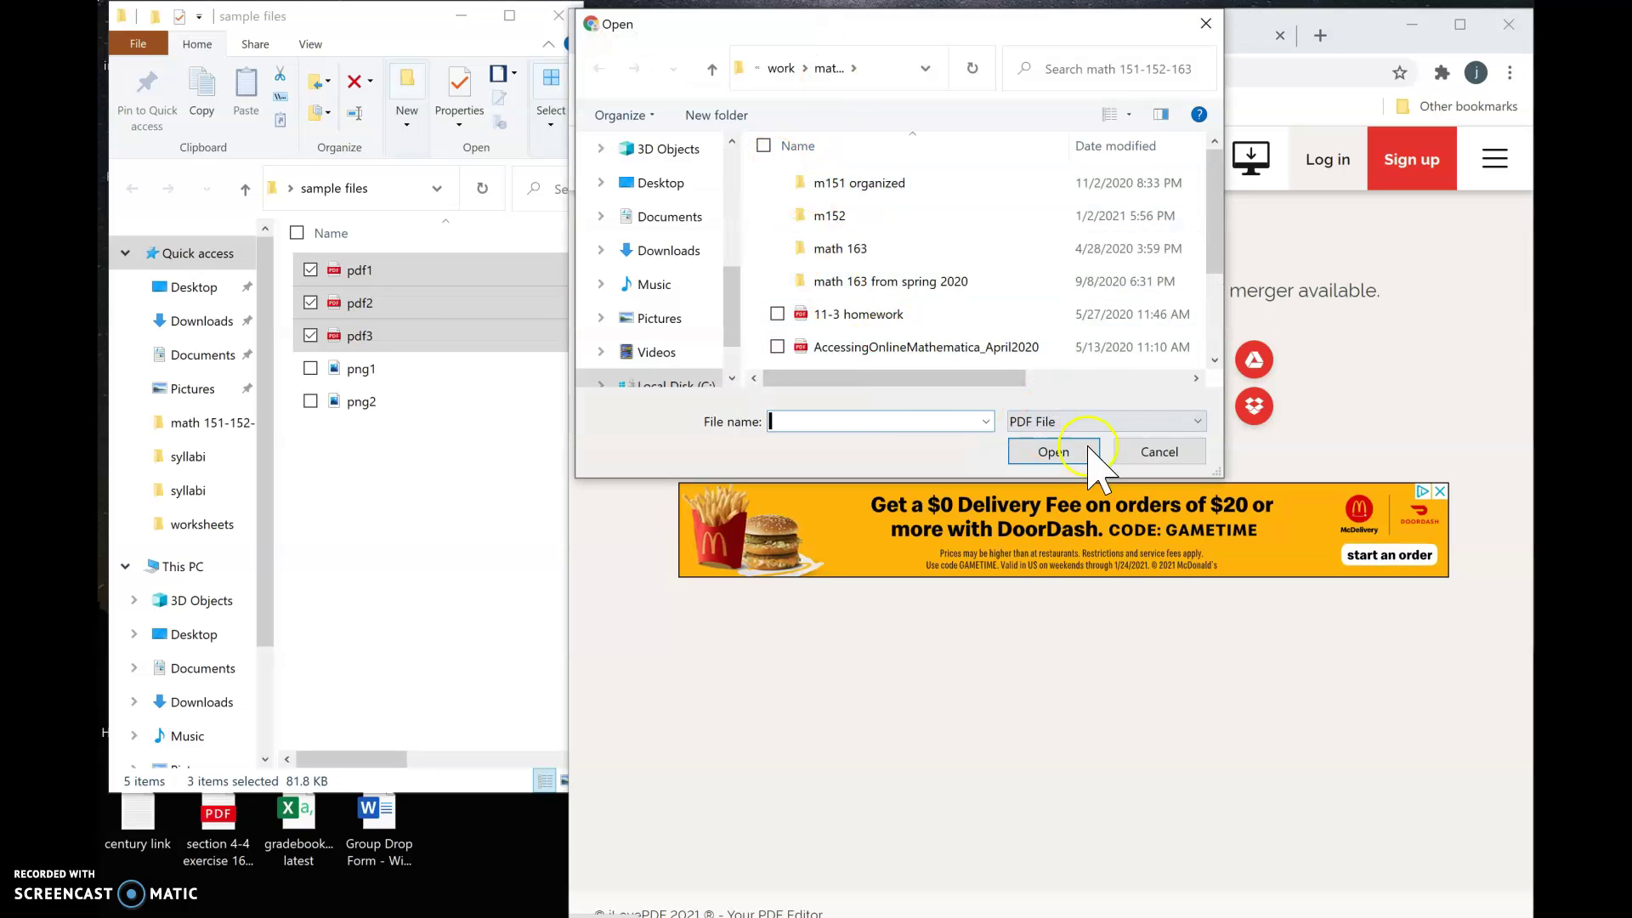
pyautogui.click(1159, 449)
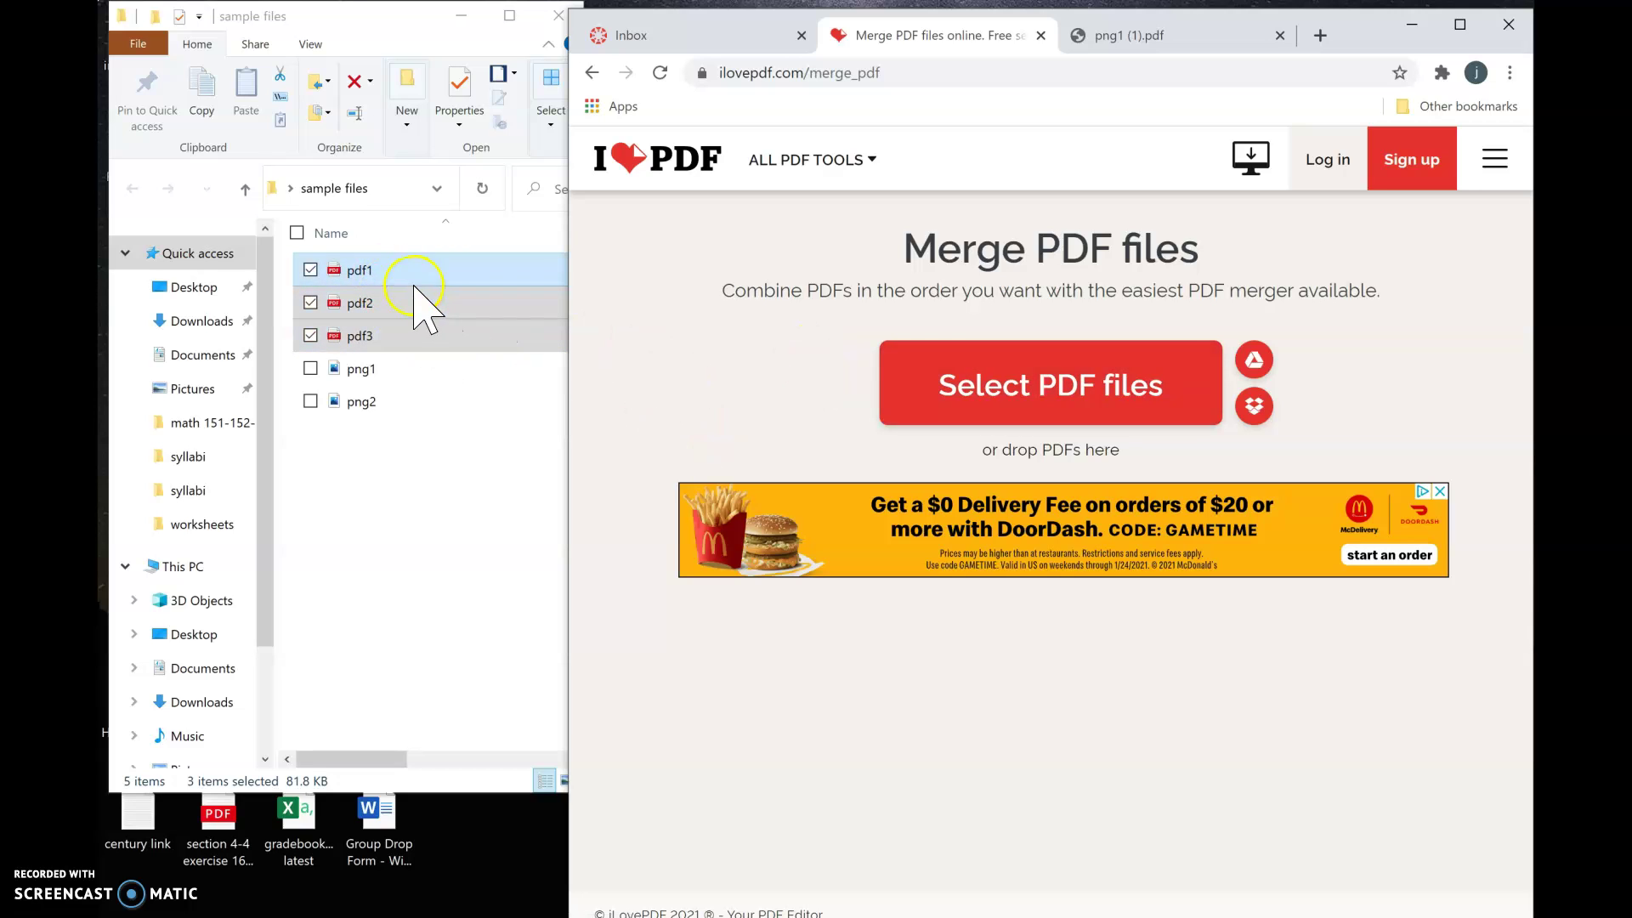
# Add the three selected PDFs from the sample files folder to the merge page and place pdf3 before pdf2
pyautogui.moveTo(399, 294); pyautogui.dragTo(1032, 401)
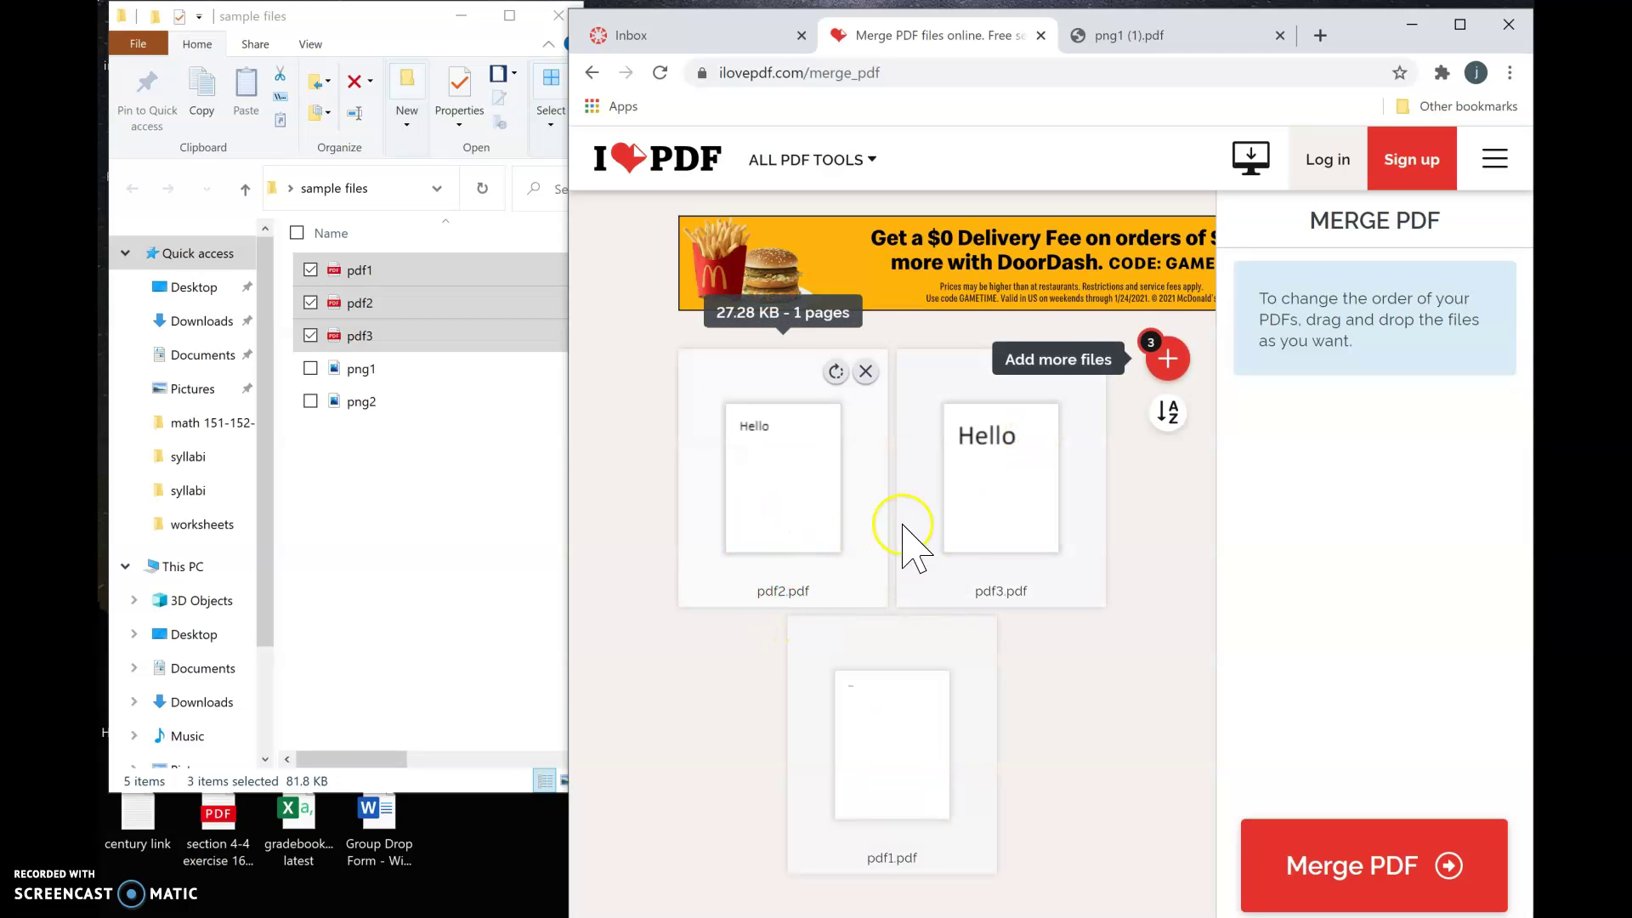
pyautogui.moveTo(1080, 491); pyautogui.dragTo(837, 507)
pyautogui.moveTo(743, 487); pyautogui.dragTo(765, 501)
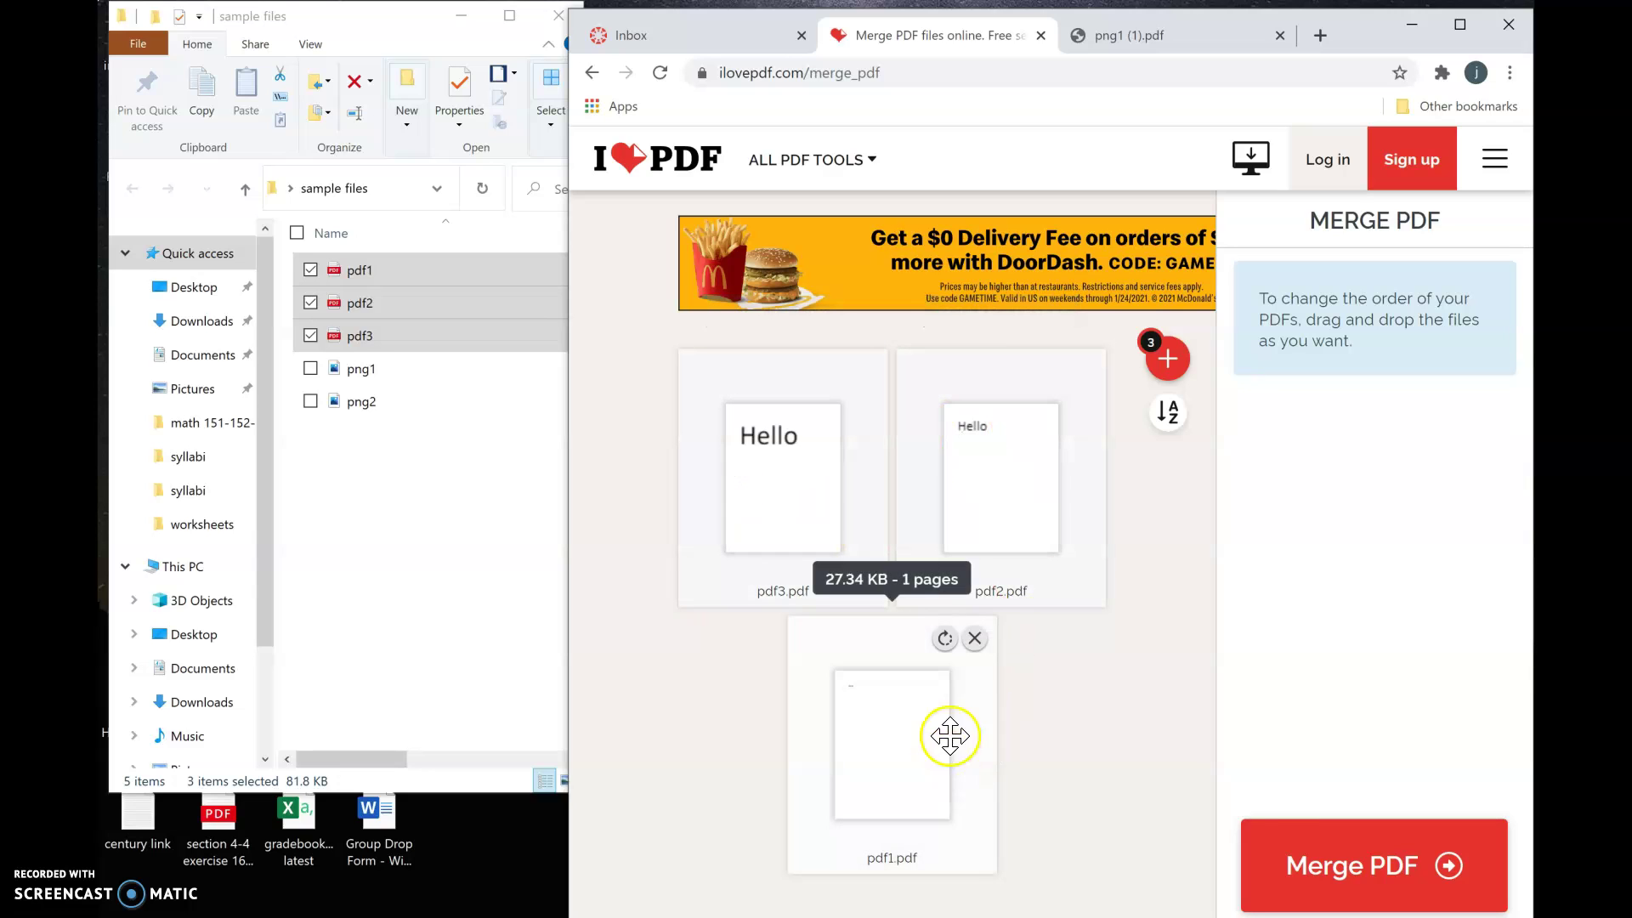
# Merge the PDFs and save the result in Downloads as ilovepdf_merged (2)
pyautogui.click(1357, 867)
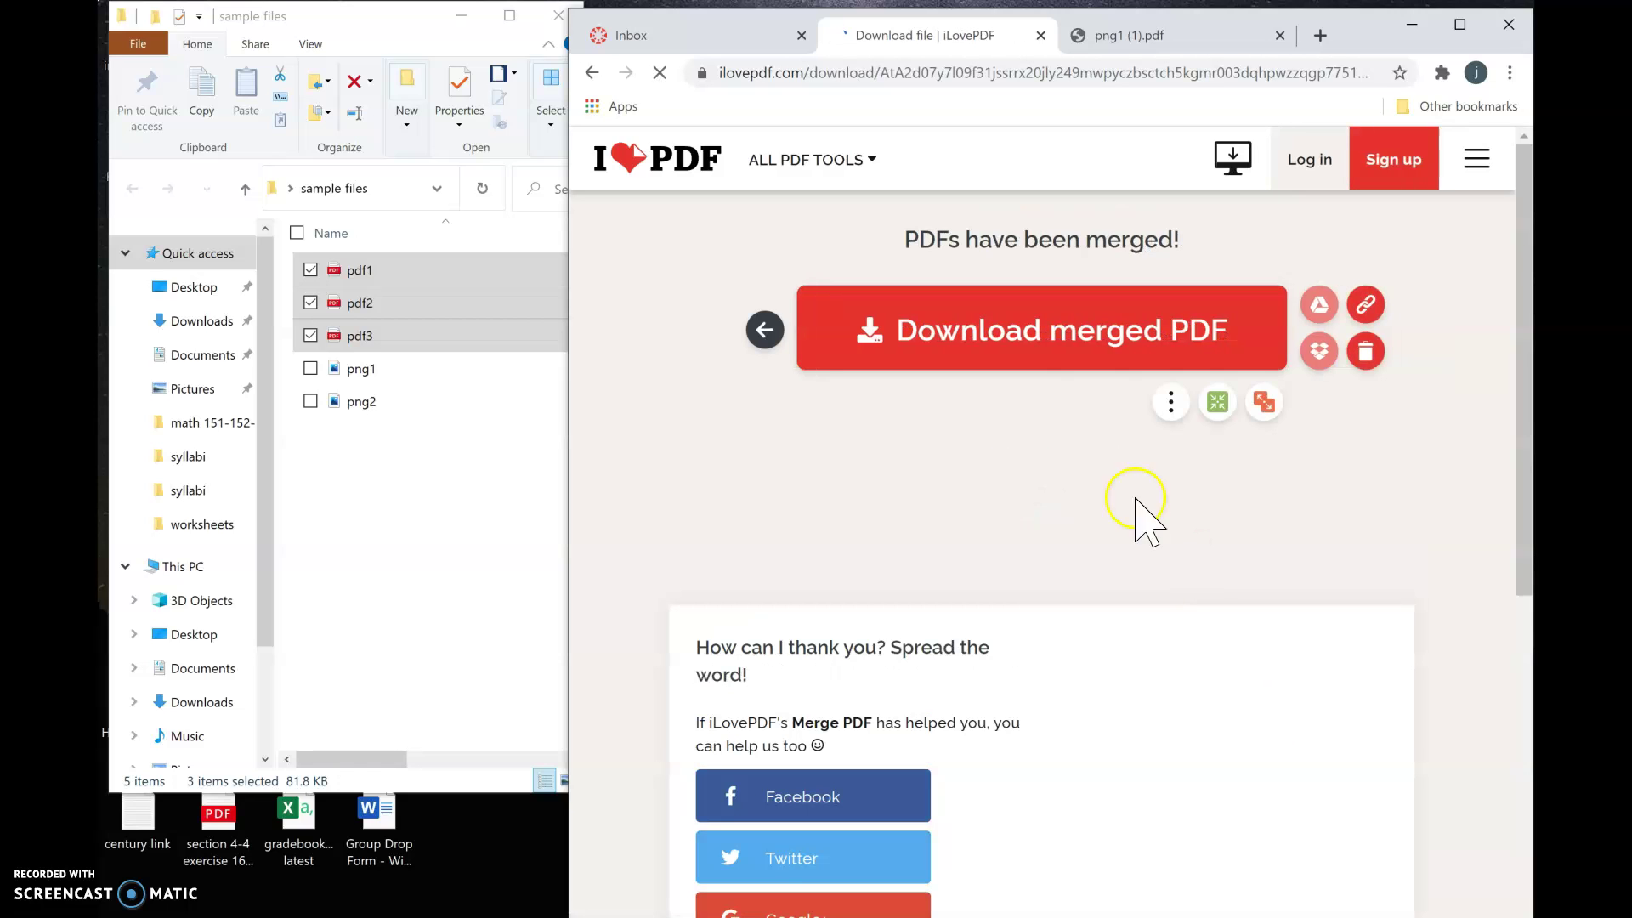
pyautogui.click(978, 333)
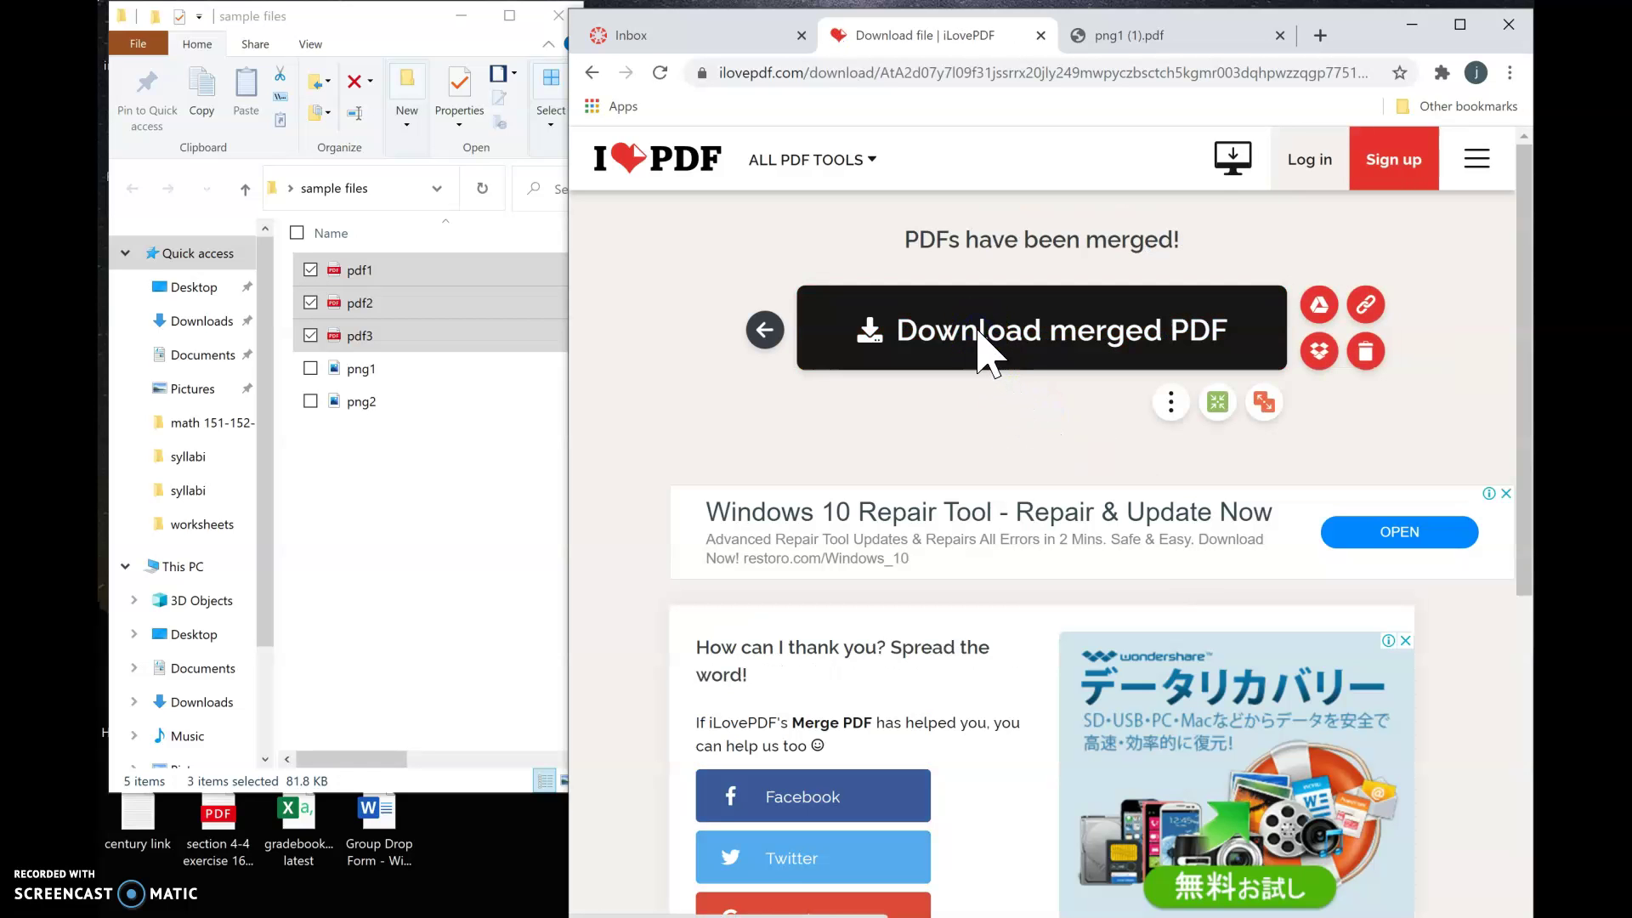
pyautogui.click(1039, 451)
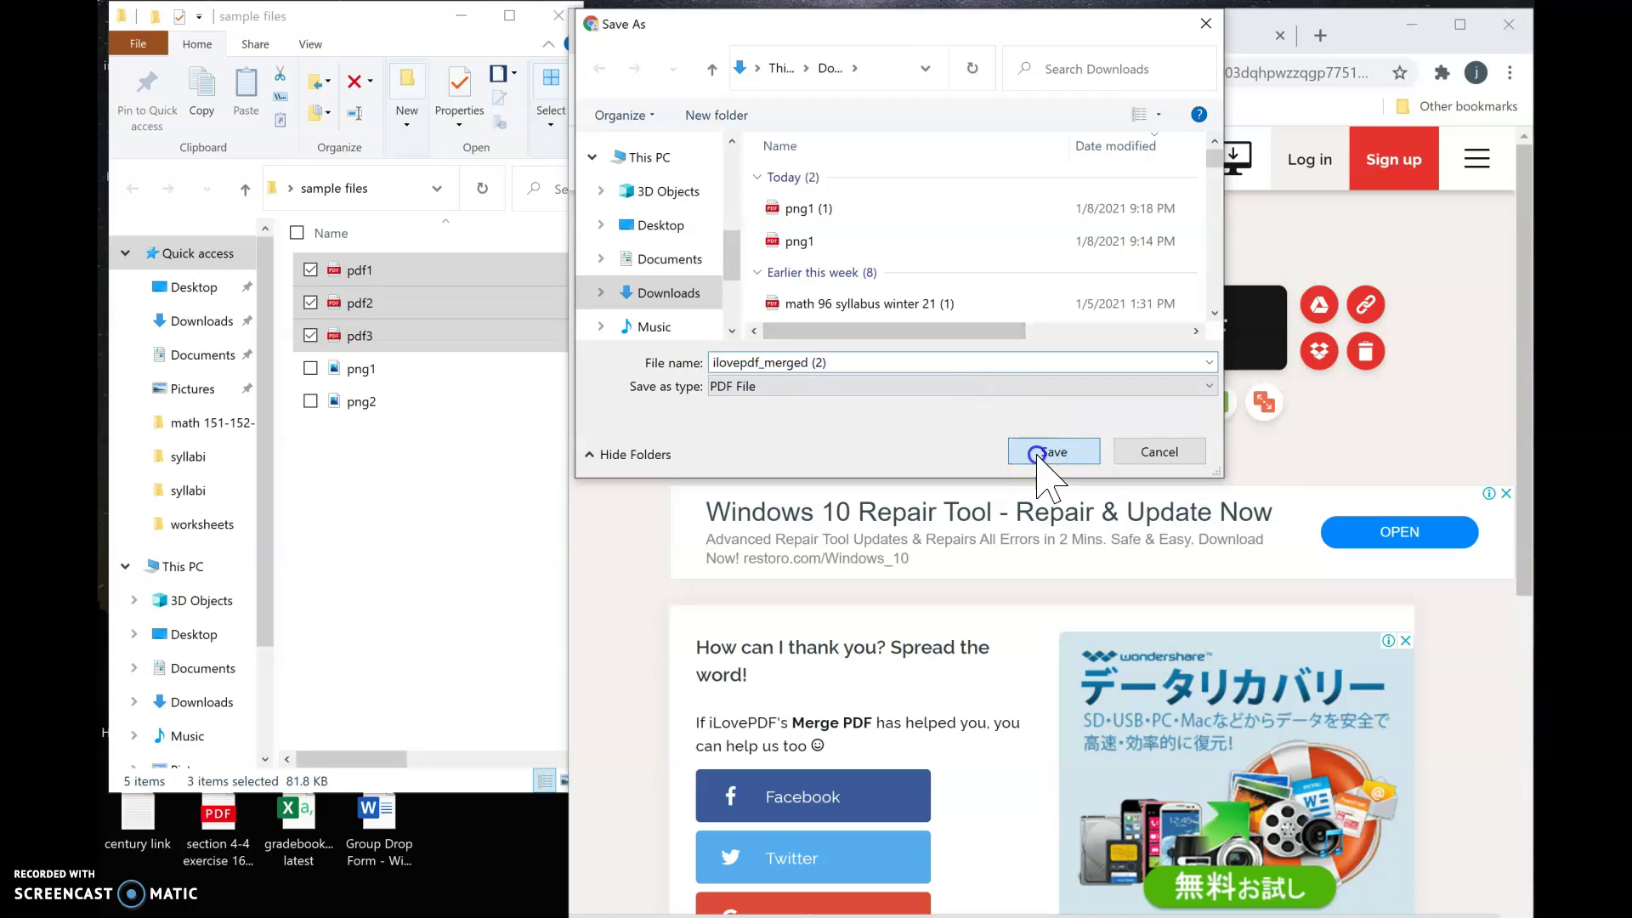
# Open the downloaded ilovepdf_merged (2).pdf and look through its pages to check the merged order
pyautogui.click(907, 623)
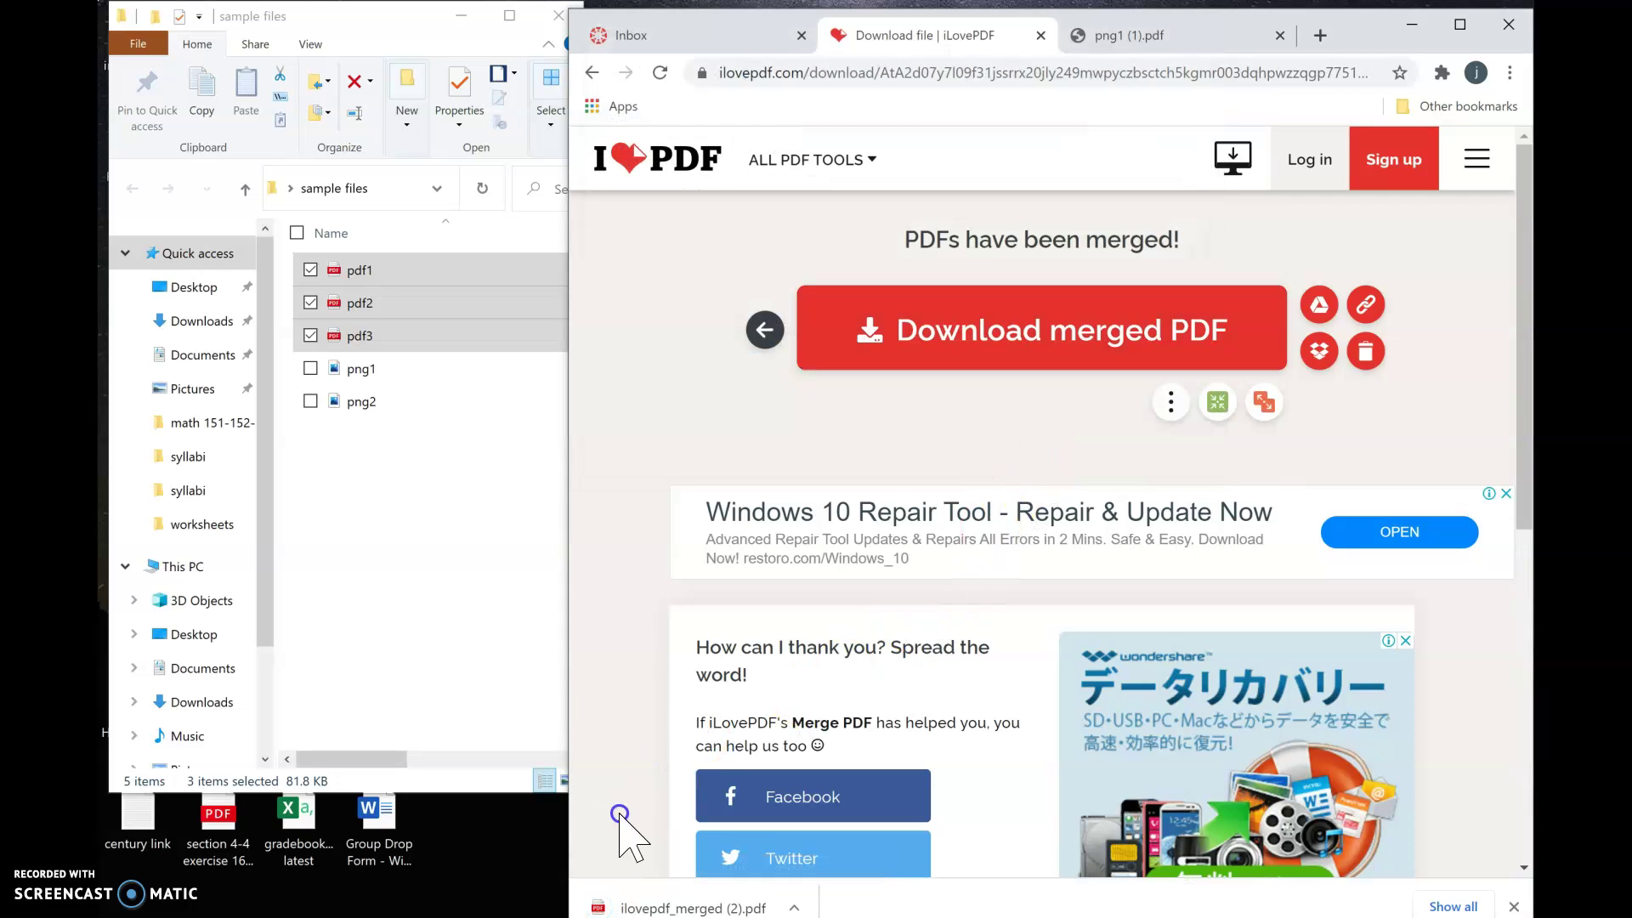
pyautogui.click(643, 896)
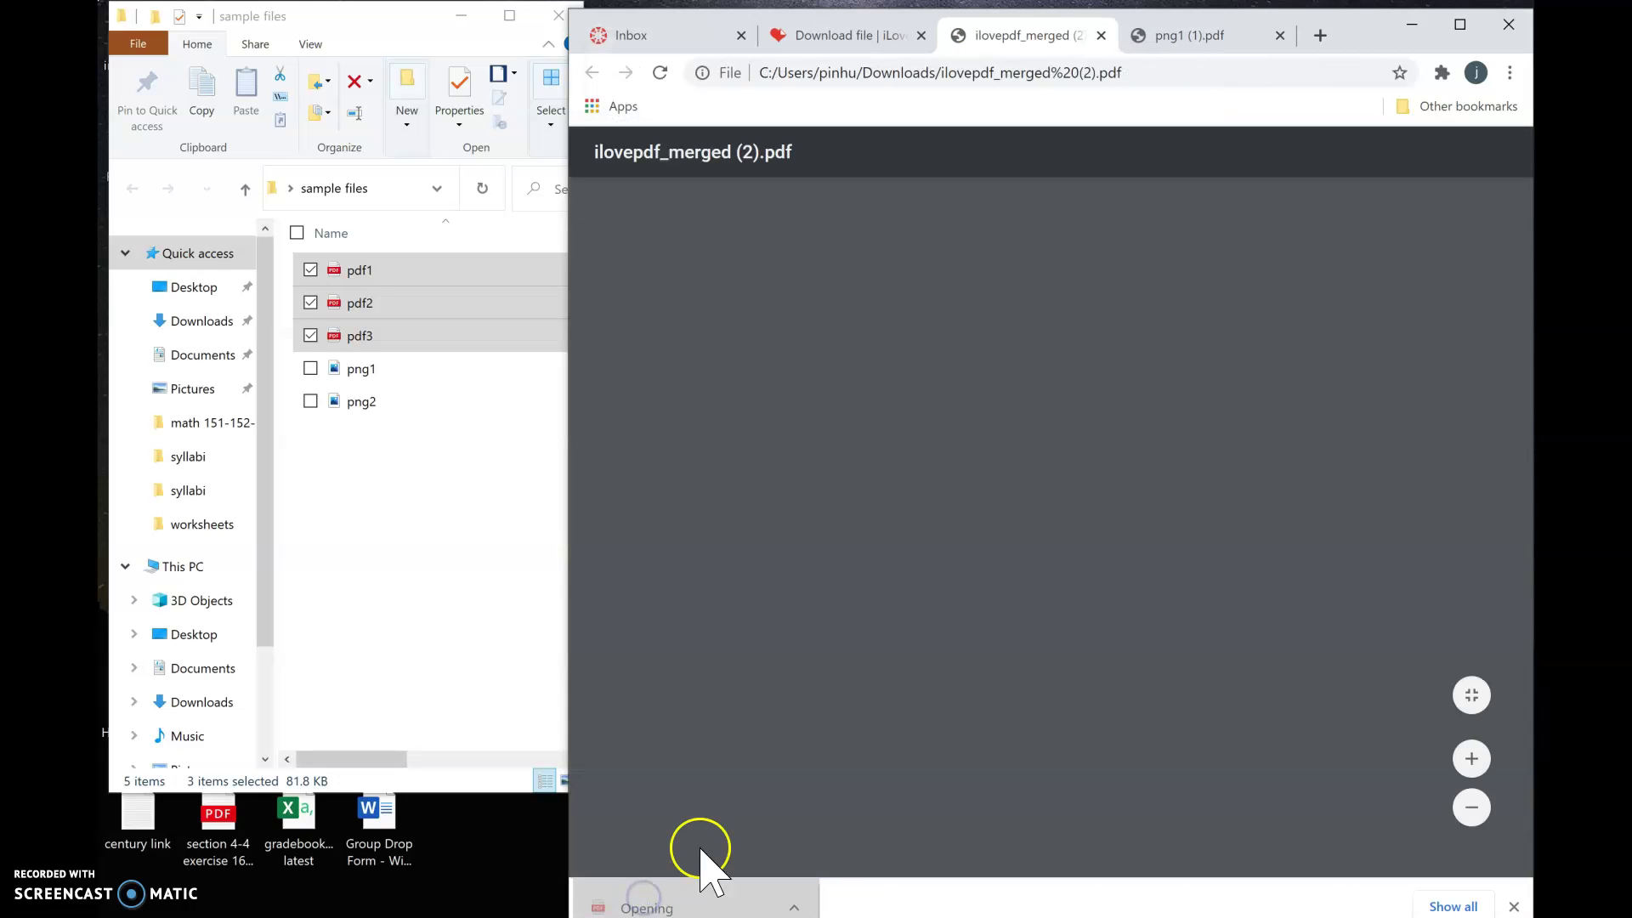
pyautogui.scroll(-10, 1039, 407)
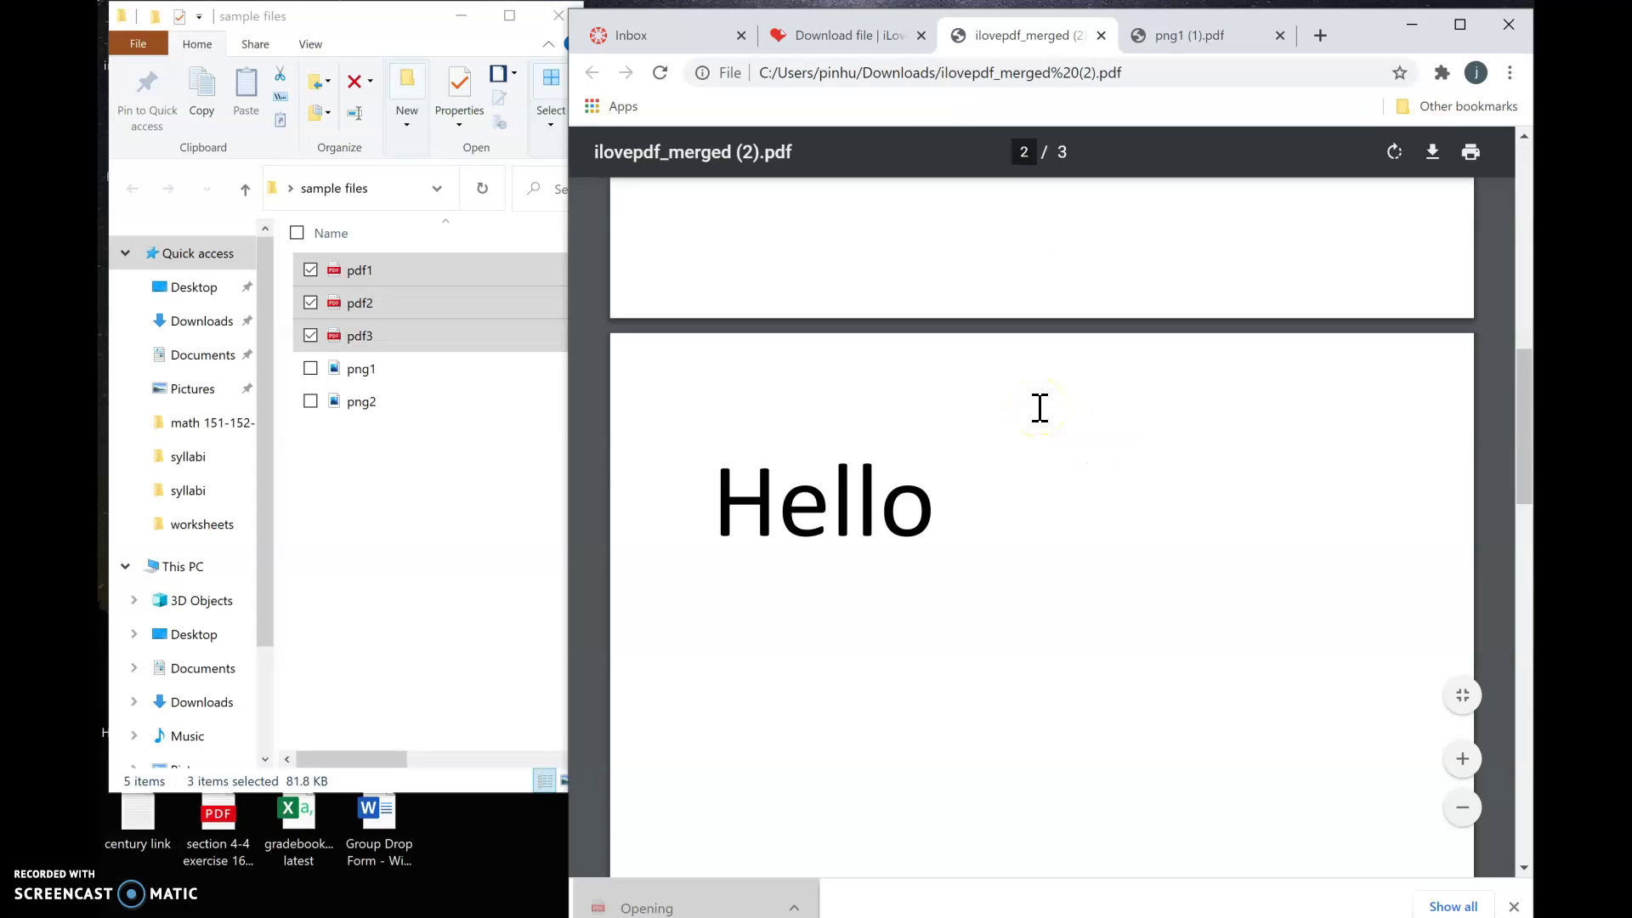
pyautogui.scroll(-15, 1039, 407)
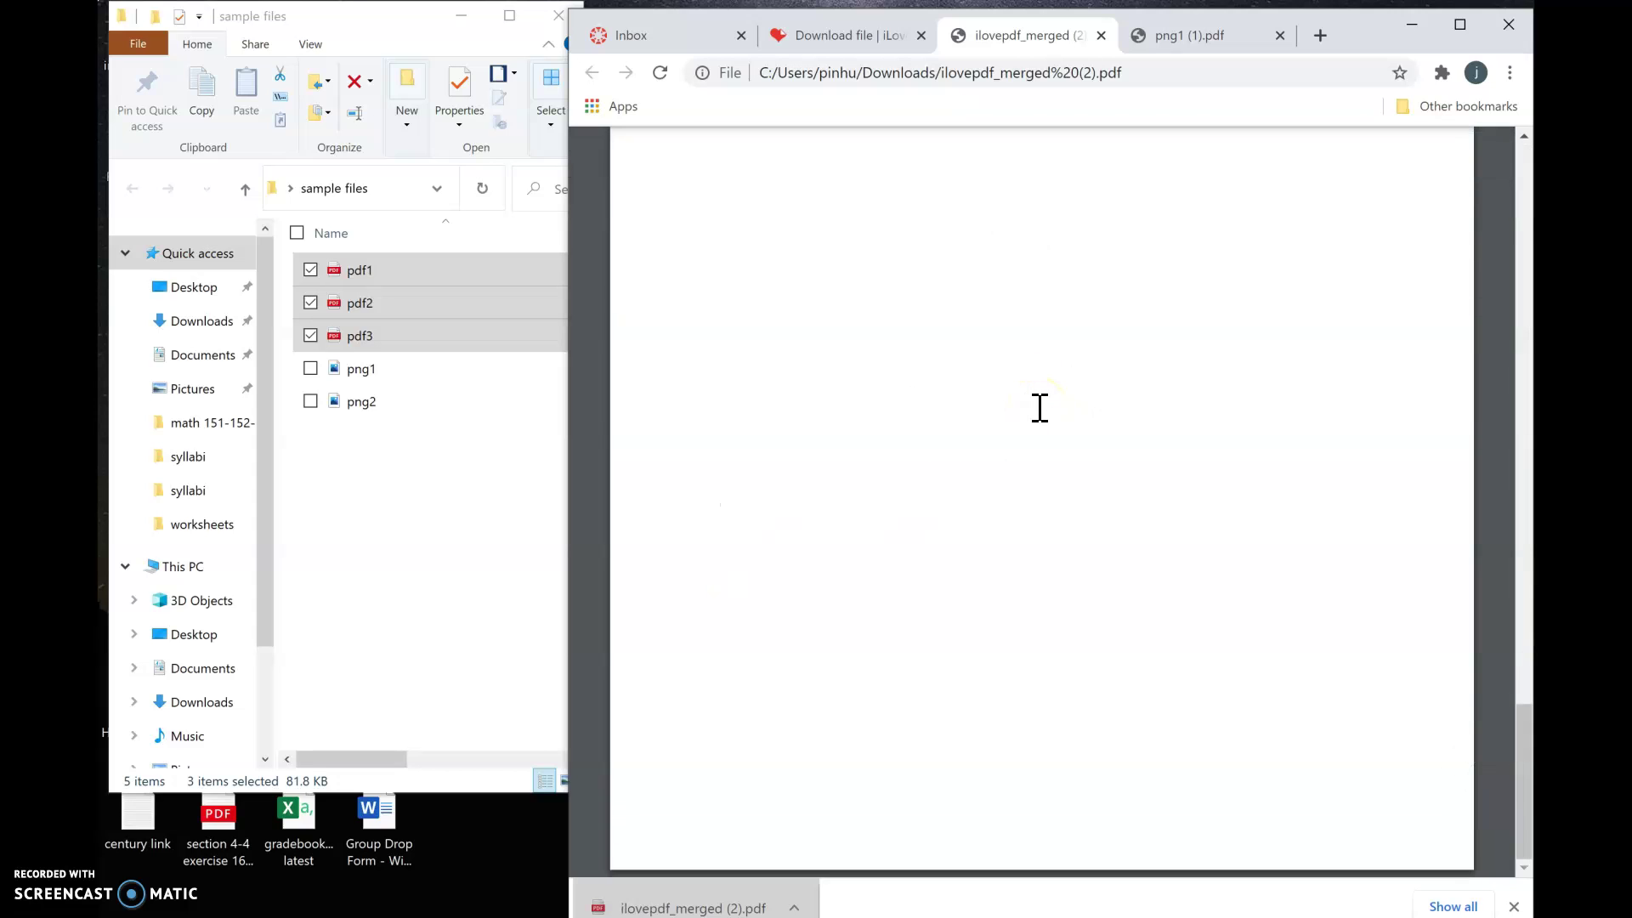
pyautogui.scroll(5, 1039, 407)
pyautogui.scroll(15, 1040, 408)
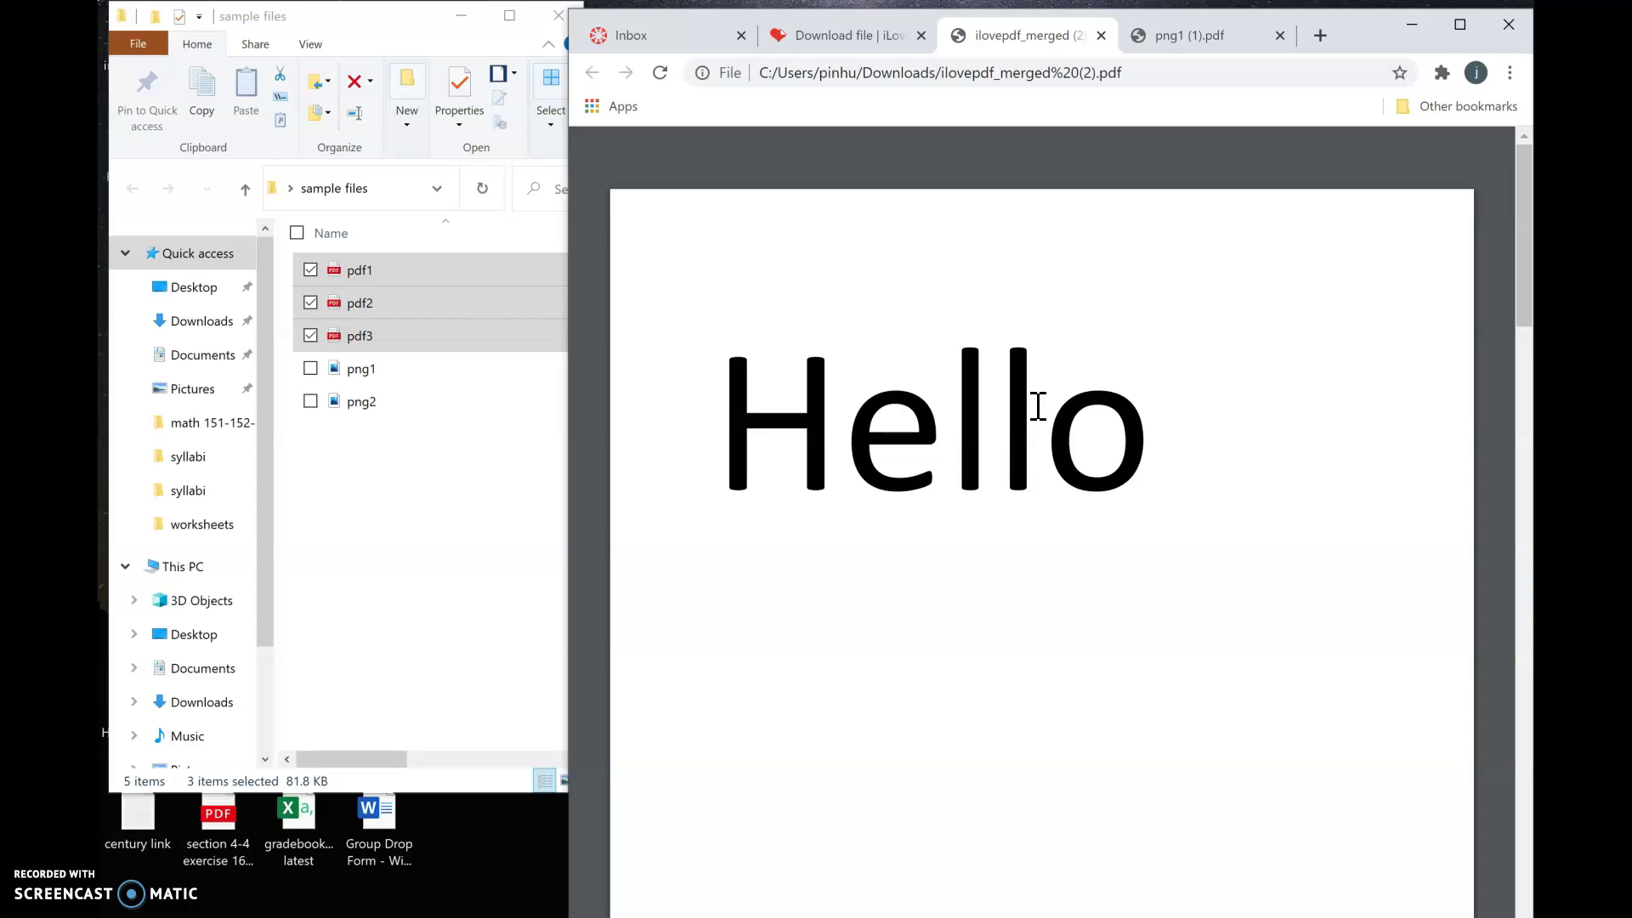